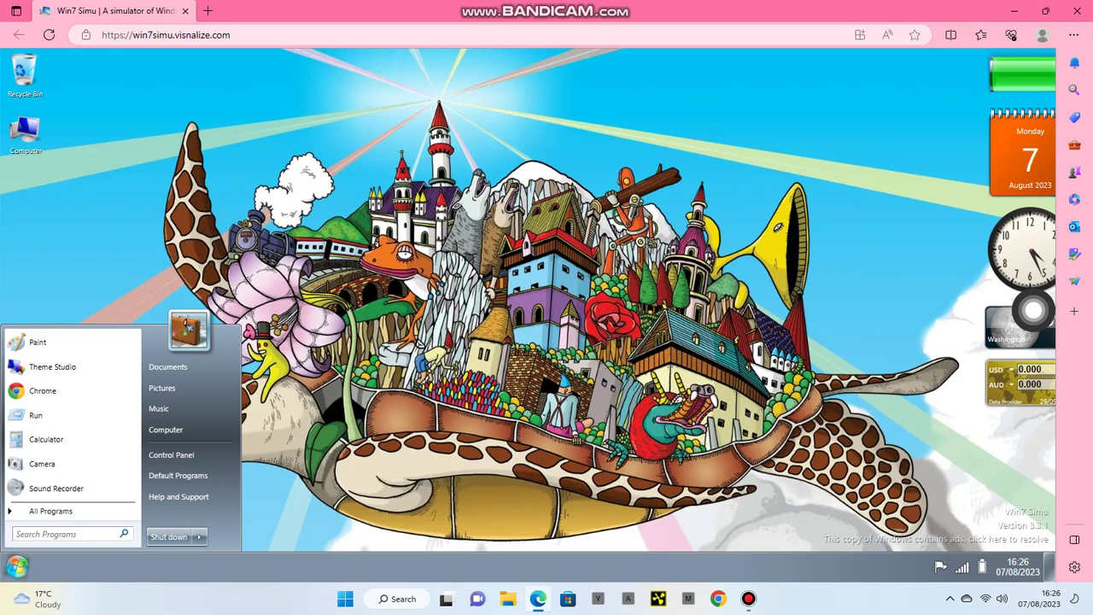
Step: Launch the simulated desktop's Chrome browser and maximize its window
key("Down")
key("Down")
key("Down")
key("Down")
key("Up")
key("Up")
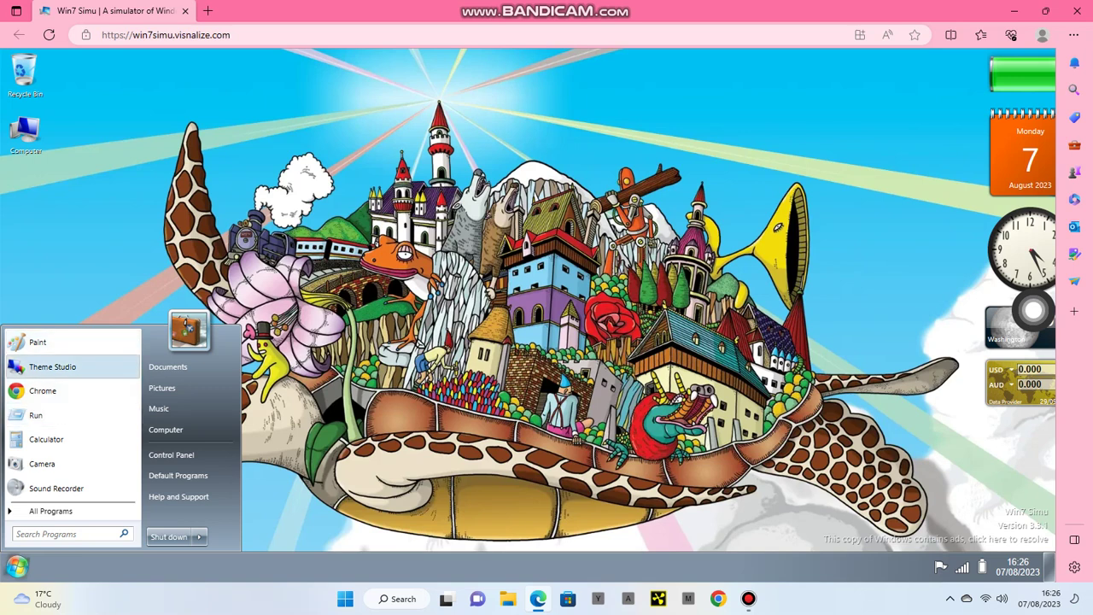
key("Down")
key("Return")
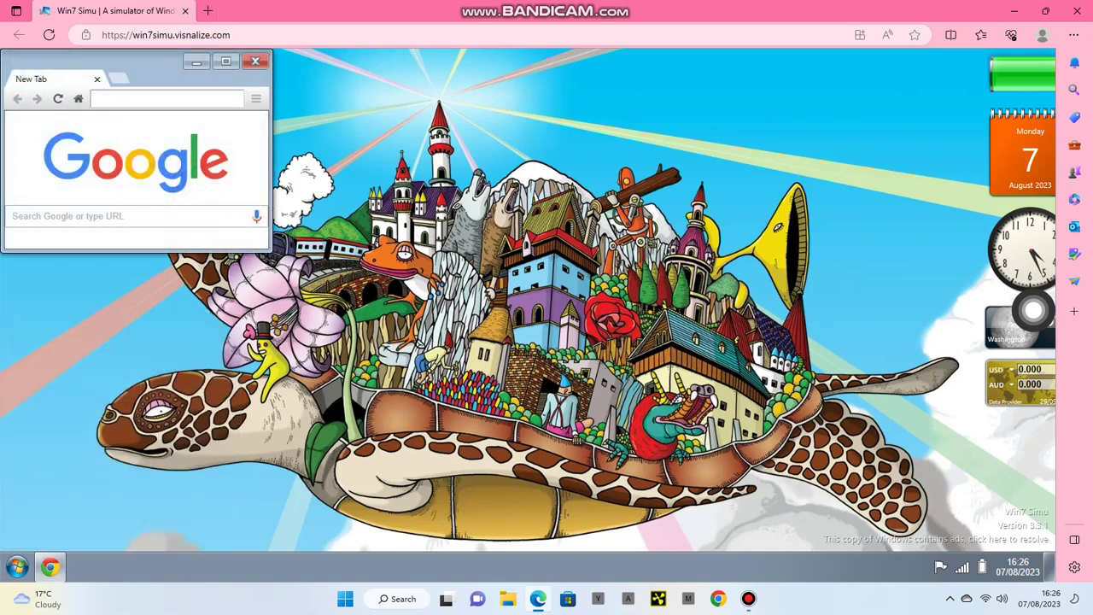
left_click(225, 62)
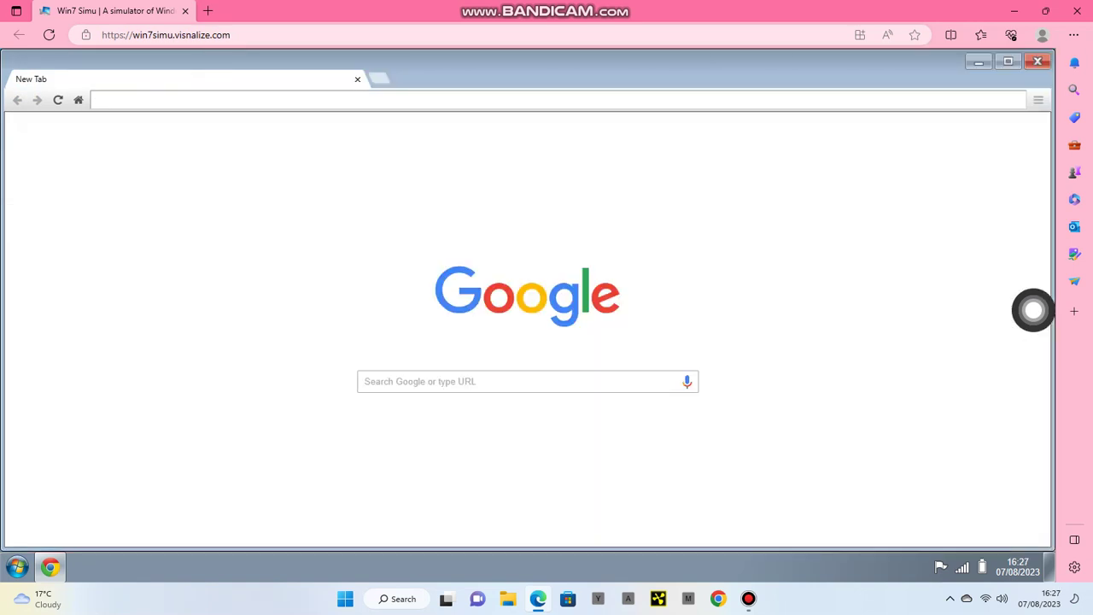
Step: Search Google for "youtube" in the simulated Chrome browser
left_click(517, 387)
type("youtube")
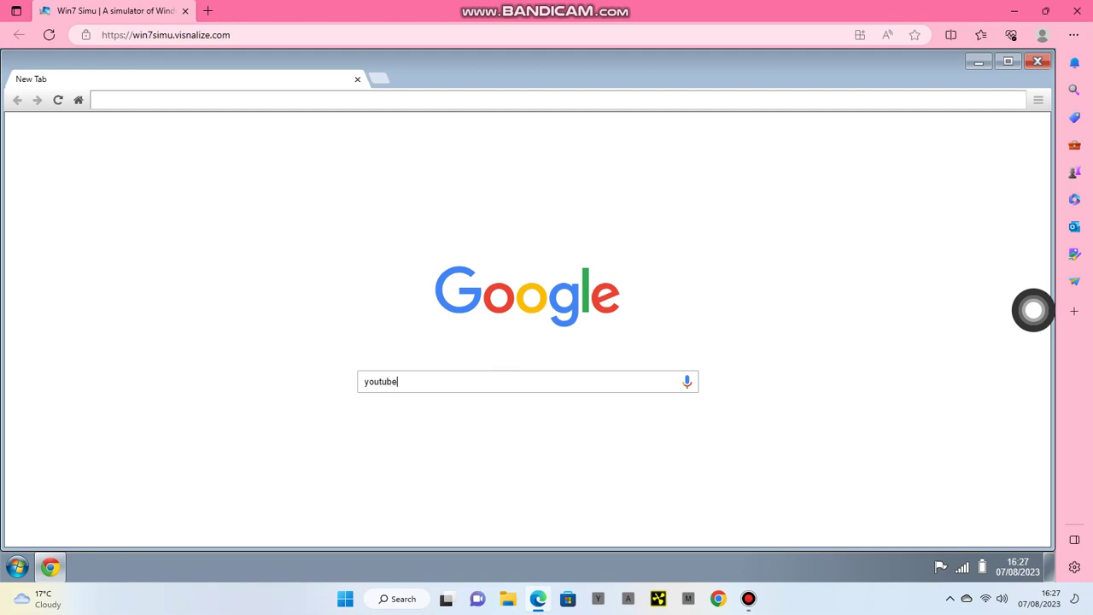
key("Return")
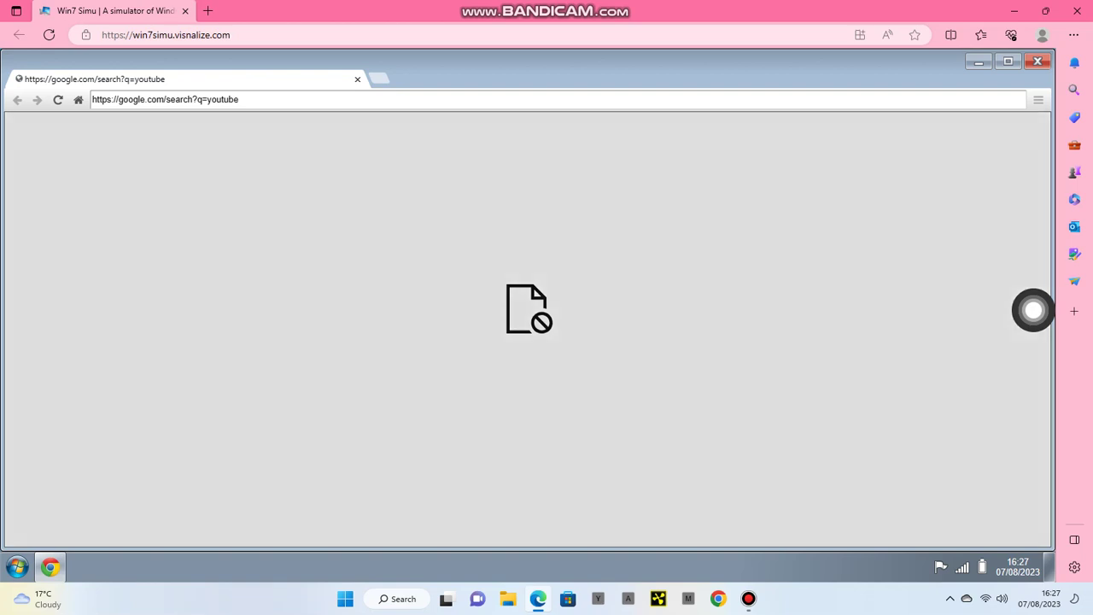
left_click(337, 100)
left_click(333, 100)
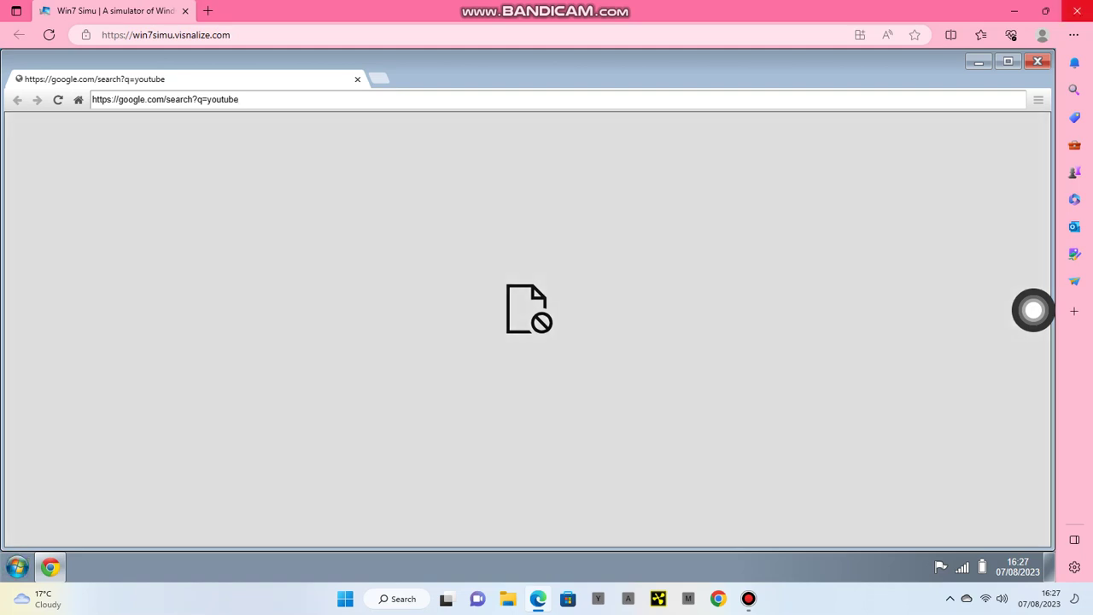
mouse_move(1045, 10)
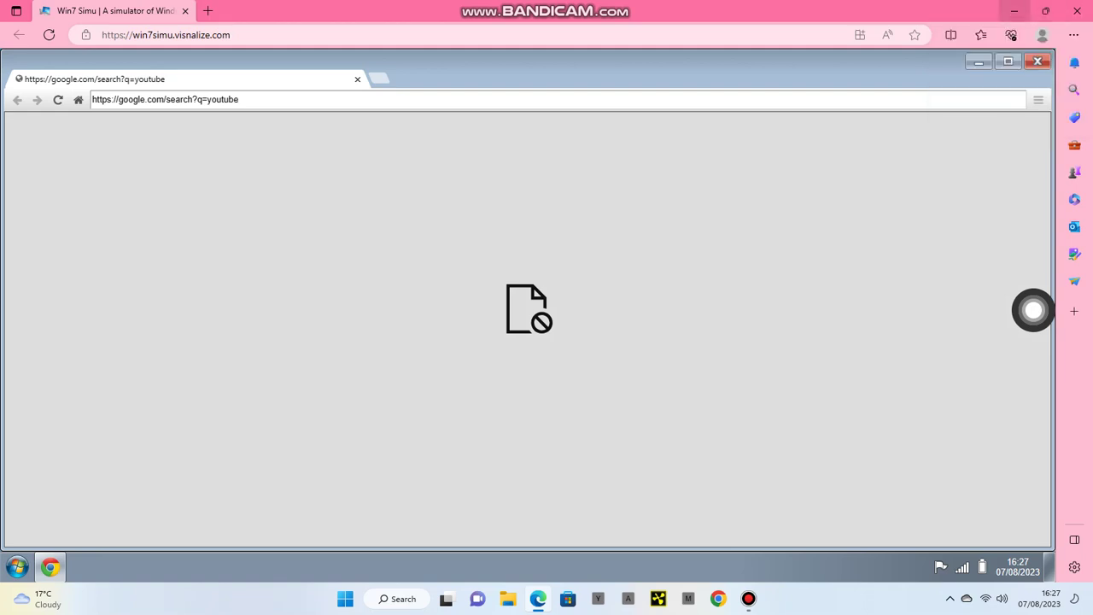
left_click(1014, 10)
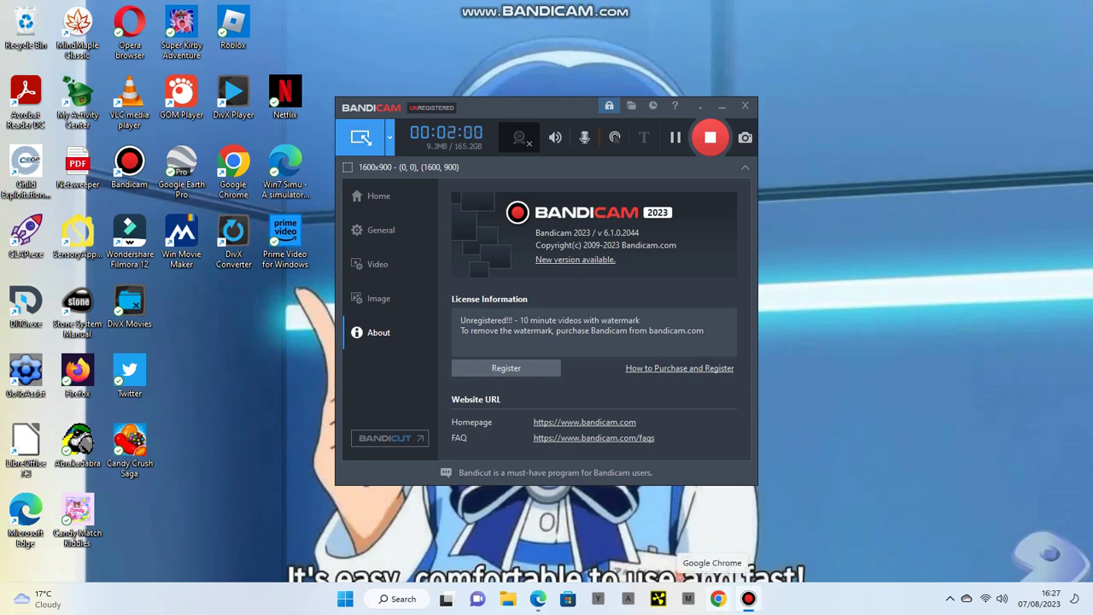
mouse_move(538, 599)
left_click(535, 531)
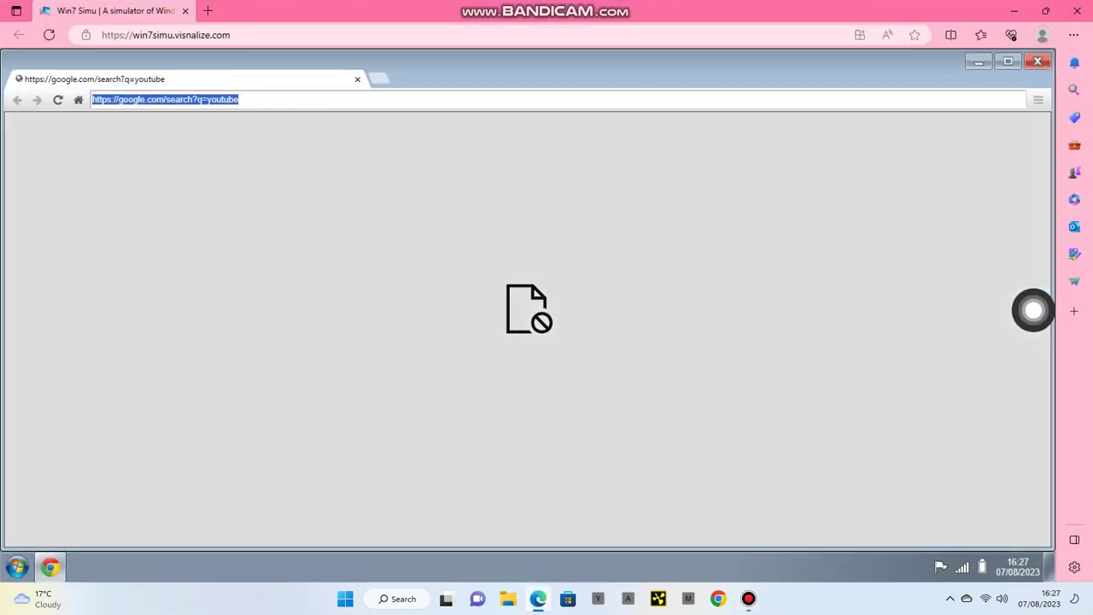
Step: Close the simulated Chrome window, and open and dismiss the Patreon dialog behind the desktop's ads notice
left_click(1038, 61)
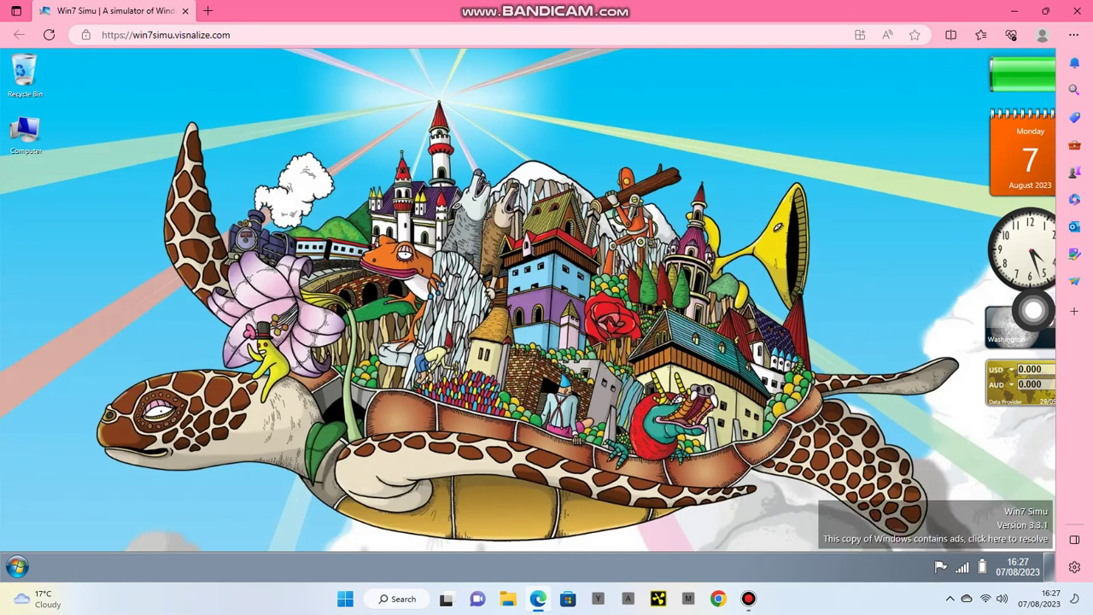
left_click(987, 540)
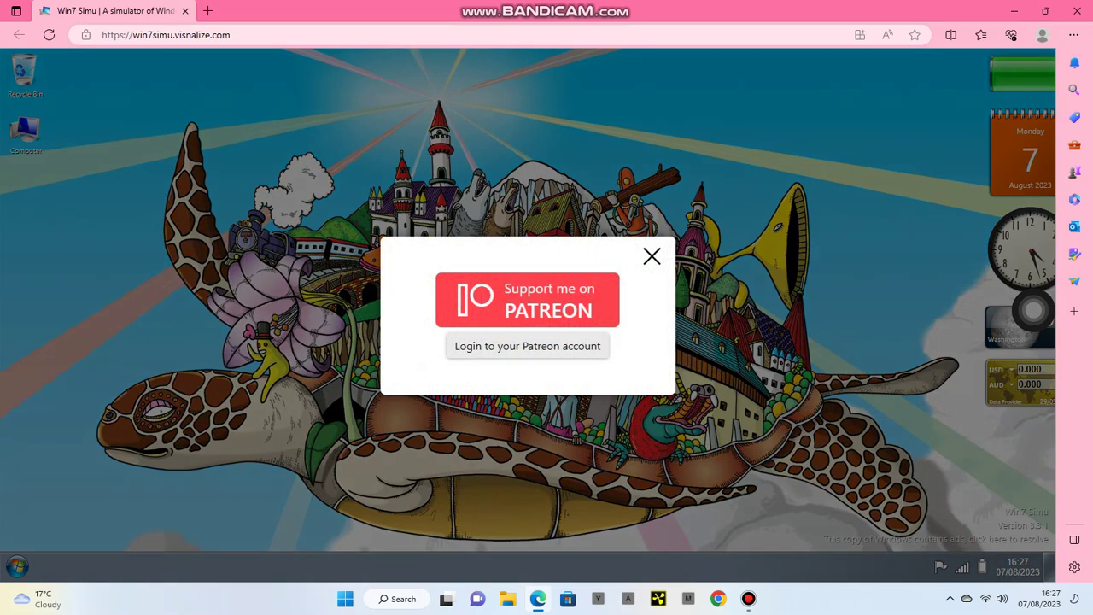
left_click(653, 255)
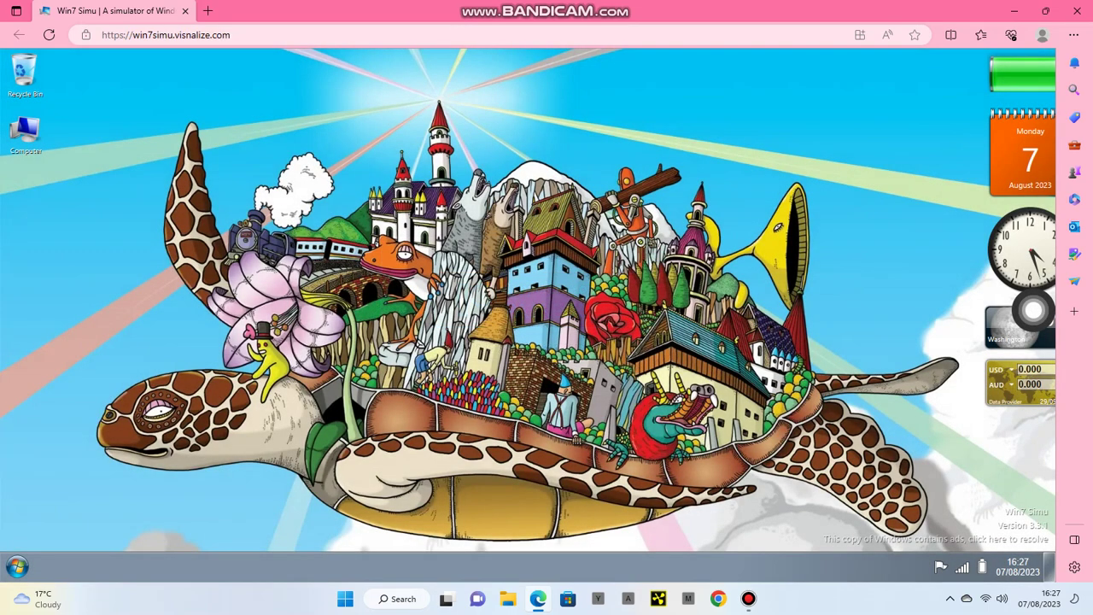
Step: Open the simulated Control Panel and maximize its window to show all settings
left_click(17, 566)
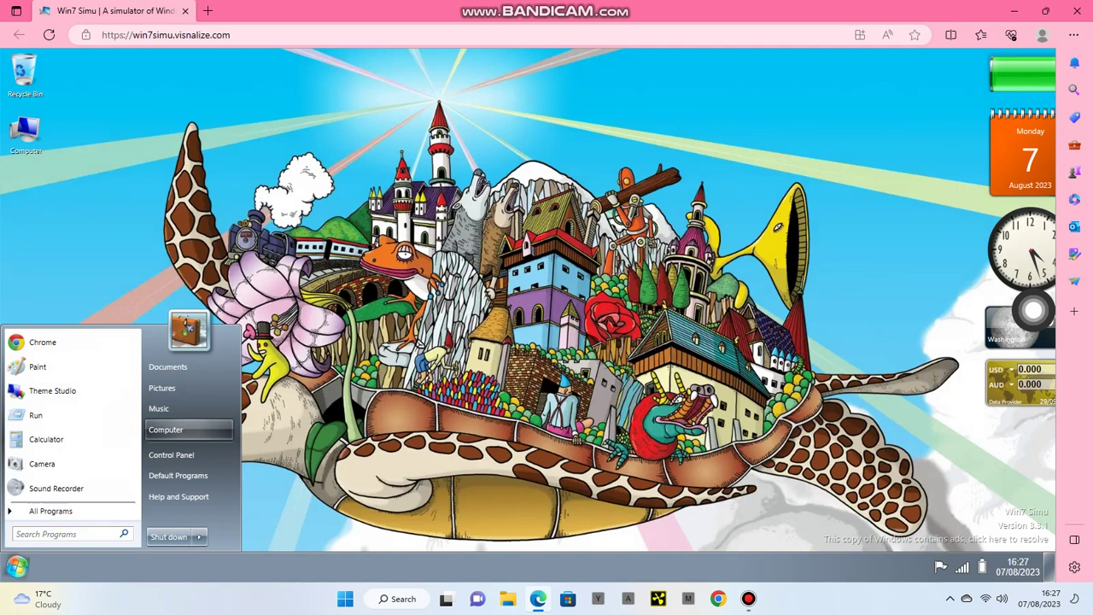
left_click(171, 454)
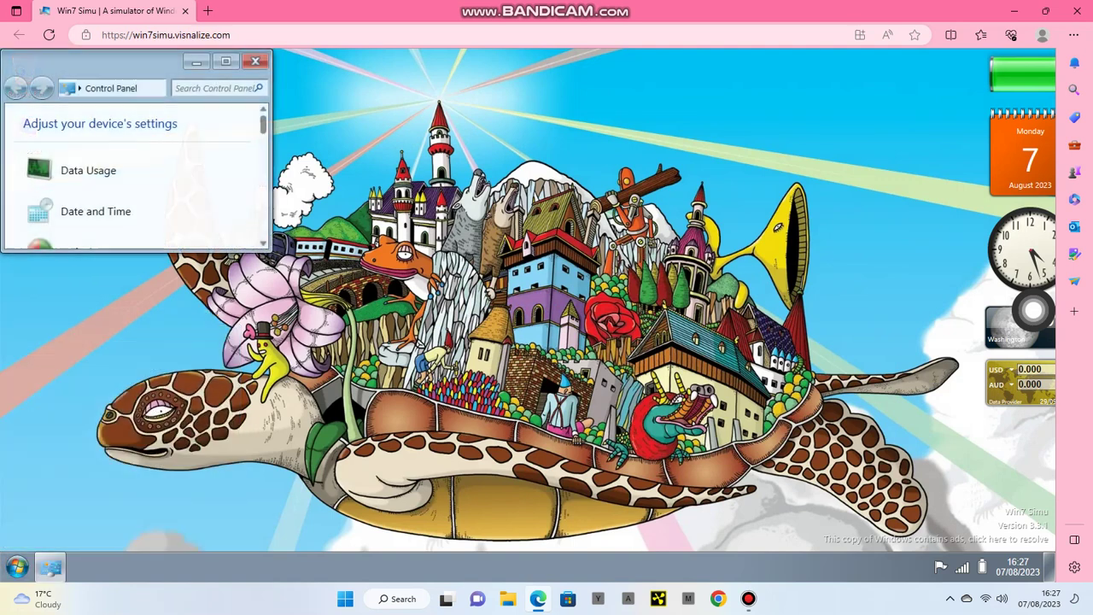
scroll(136, 177, "down", 3)
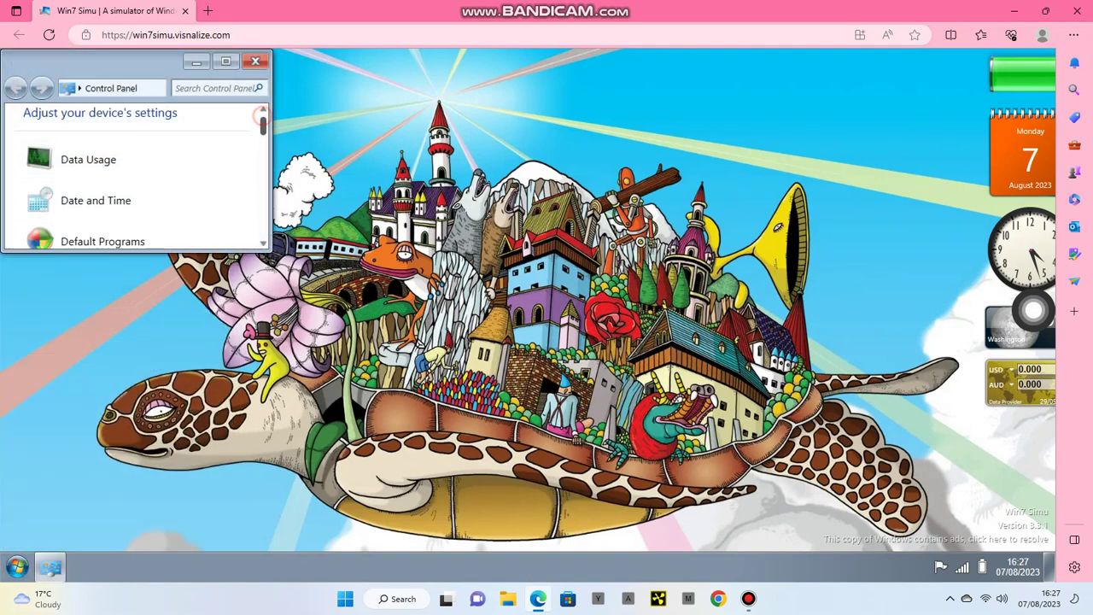
scroll(136, 176, "down", 10)
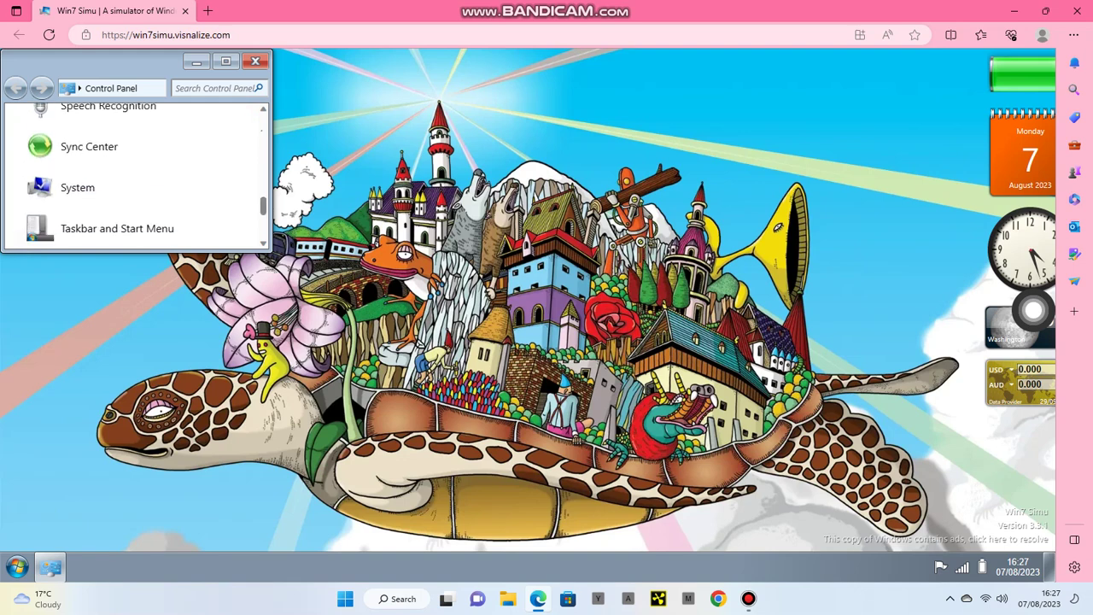
left_click(225, 61)
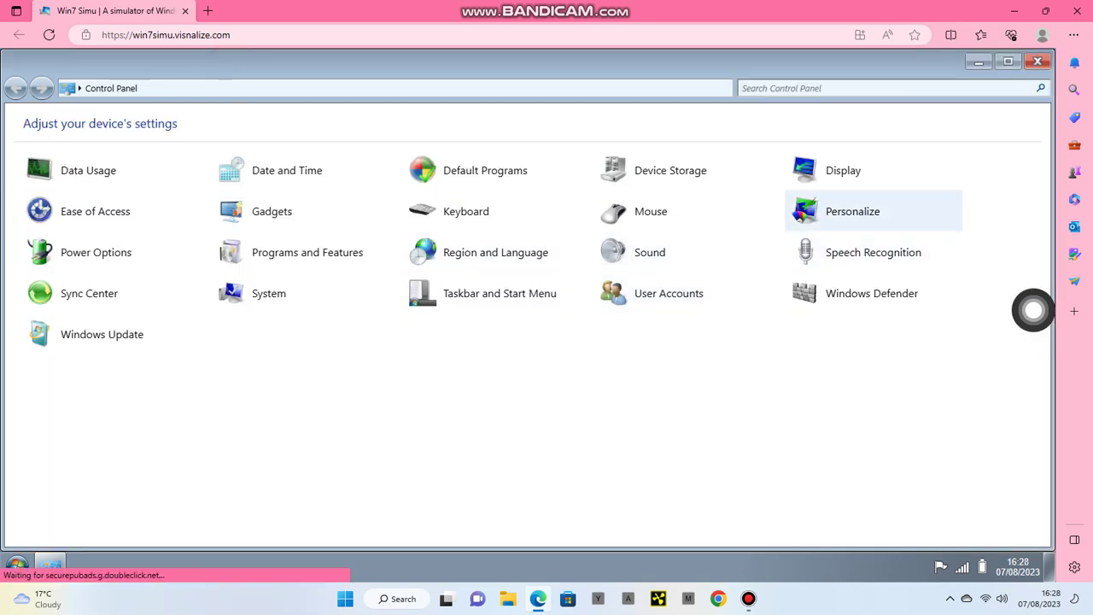
Step: Open the Personalize settings from Control Panel and maximize the window to show the available themes
left_click(873, 210)
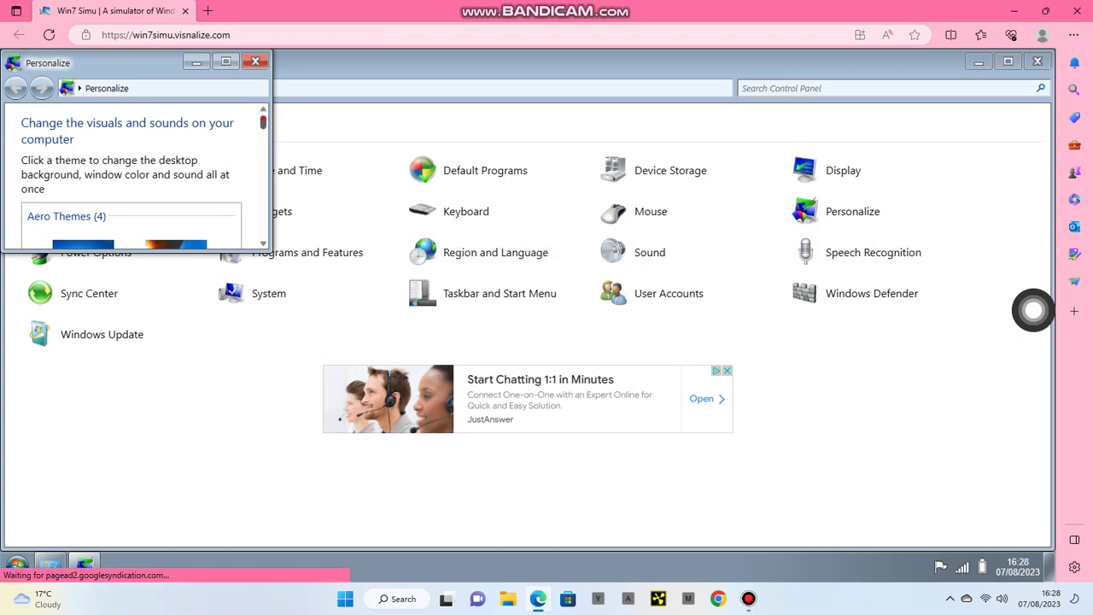
left_click_drag(263, 122, 263, 214)
scroll(137, 175, "down", 3)
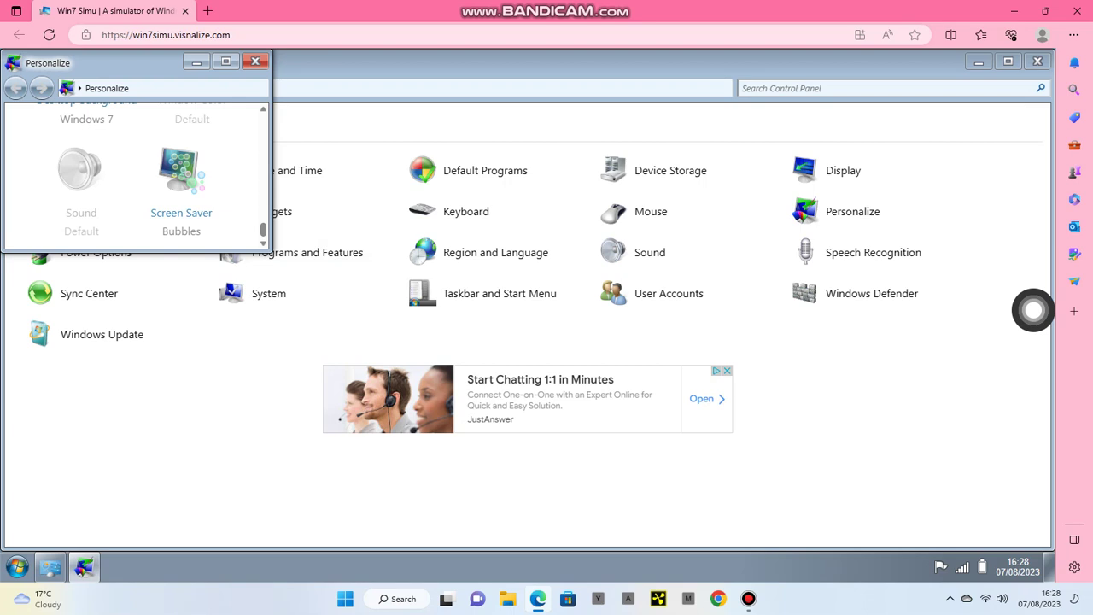
left_click(226, 61)
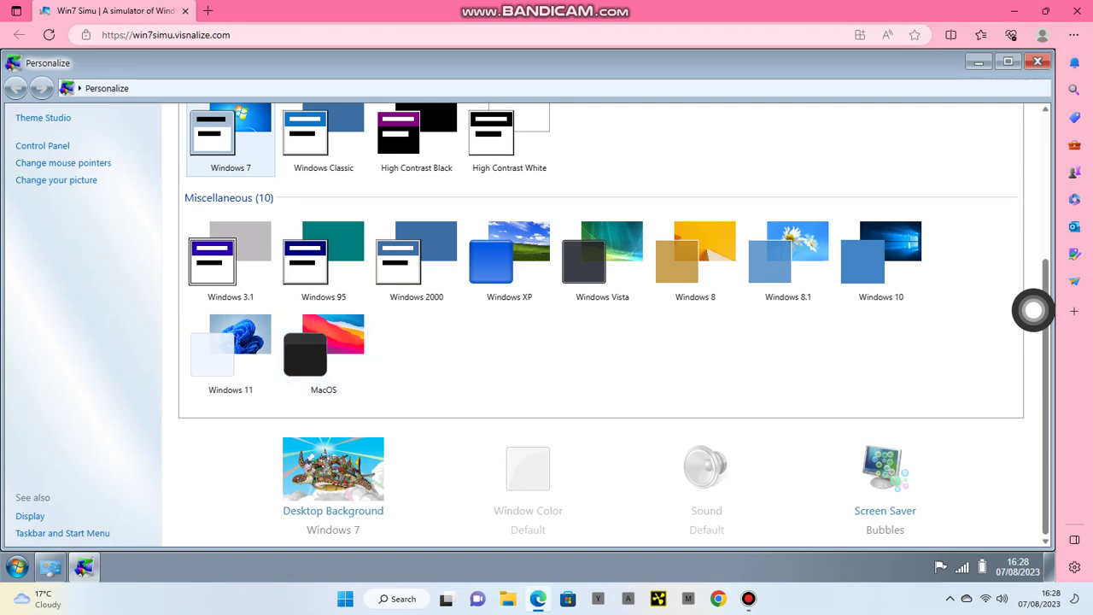
Step: Try out the MacOS theme and the Windows Classic theme on the simulated desktop
left_click(338, 328)
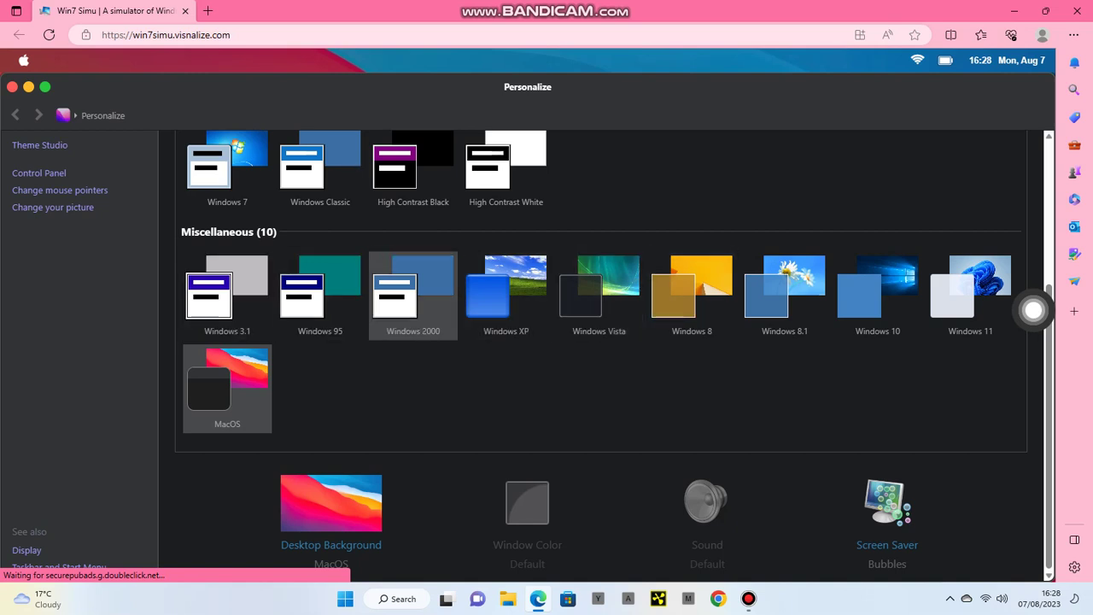
left_click(321, 171)
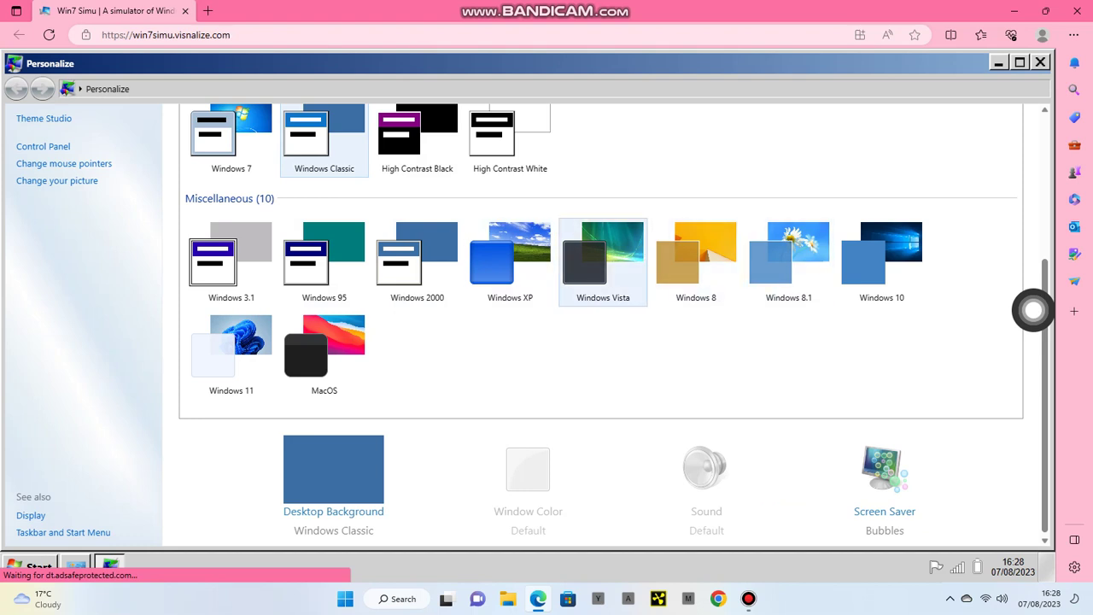
Step: Apply the Windows Vista theme, and reveal the desktop by closing Personalize and minimizing Control Panel
left_click(603, 256)
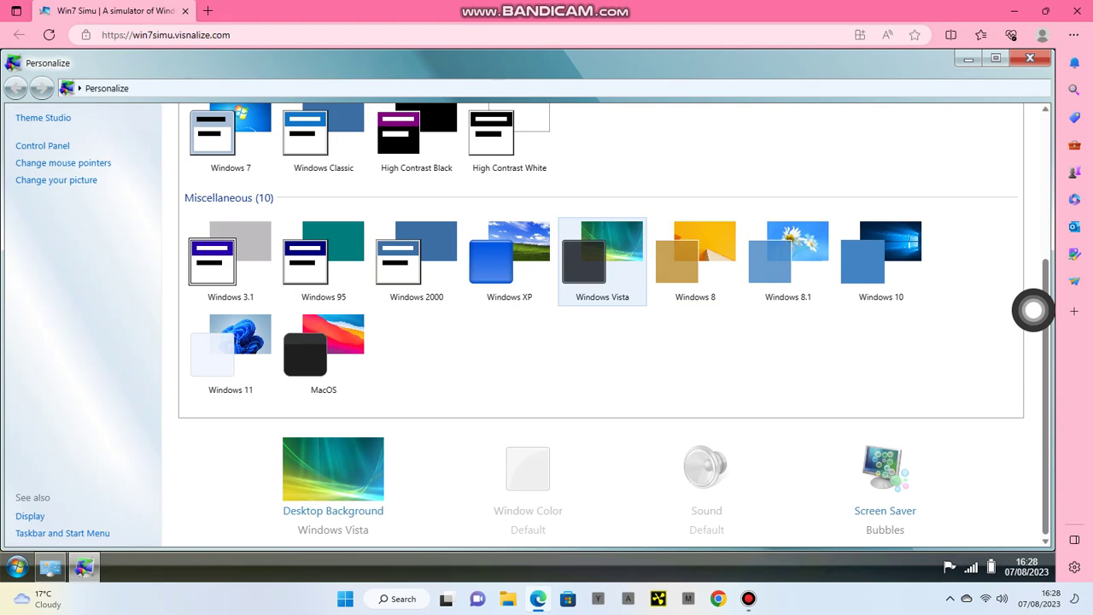
left_click(1031, 58)
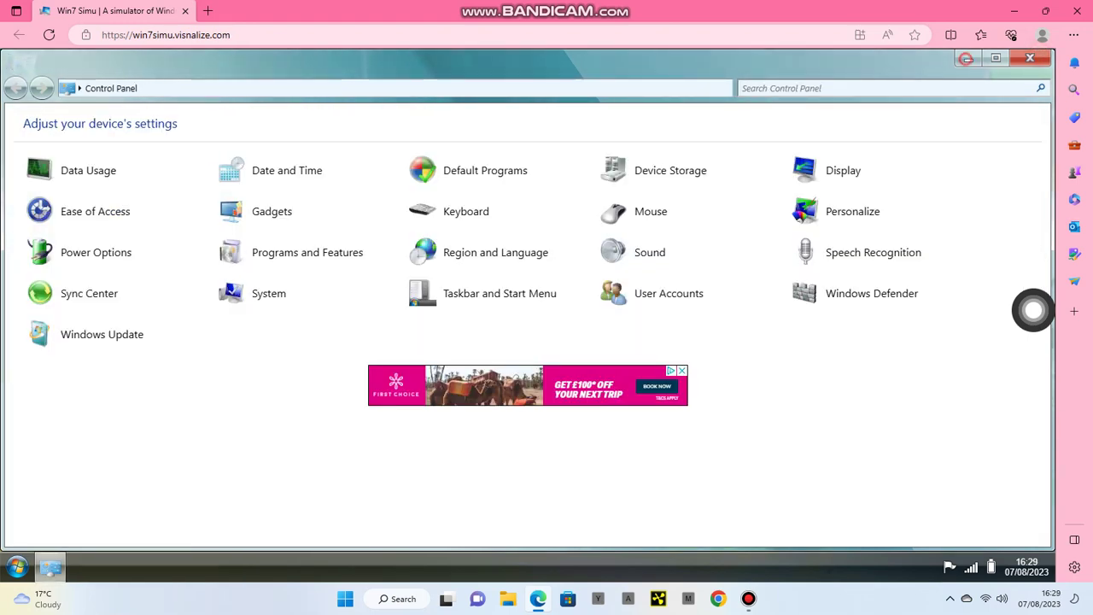
left_click(969, 57)
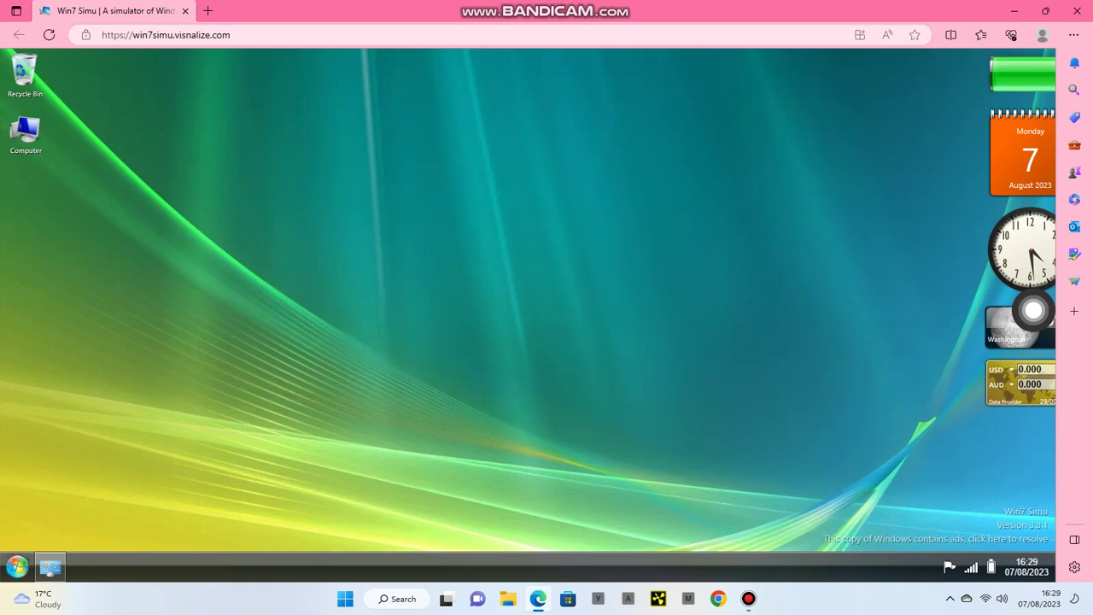
Step: Launch Theme Studio and start a new project
left_click(17, 566)
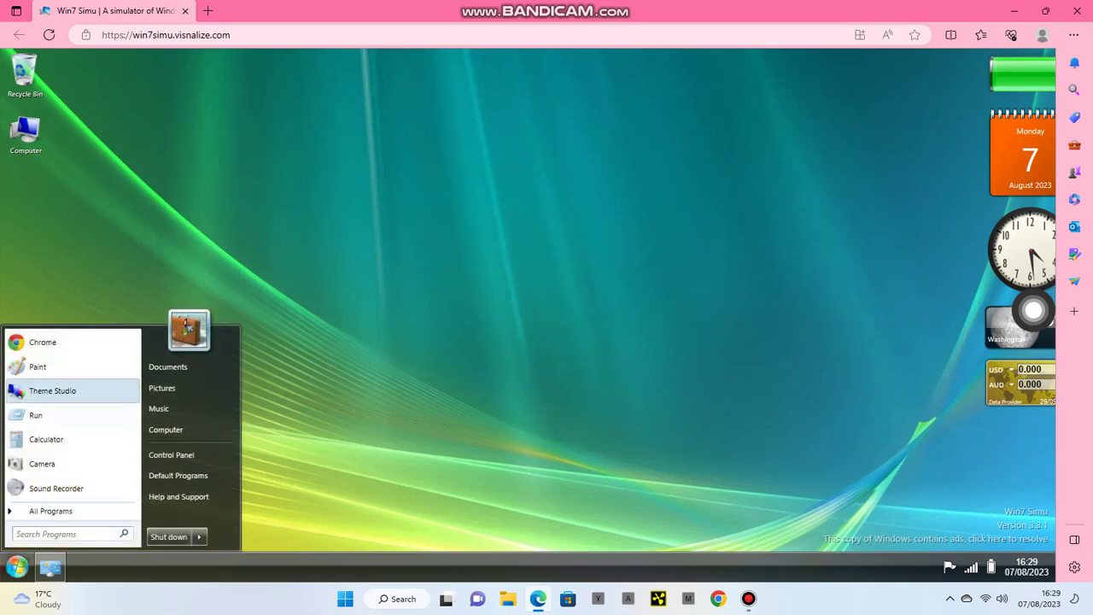
left_click(51, 388)
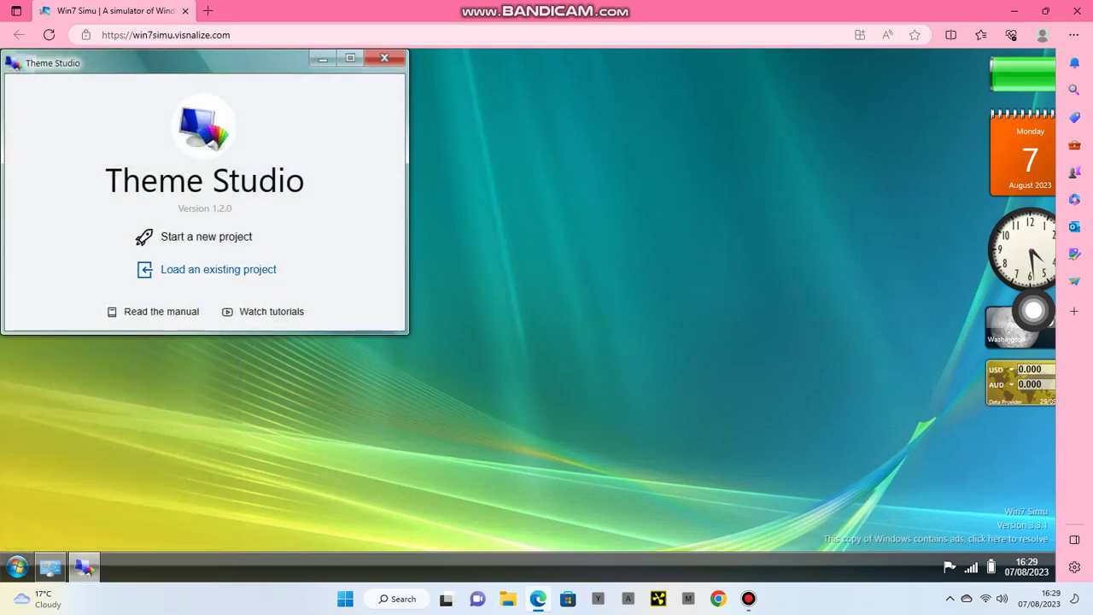
left_click(231, 240)
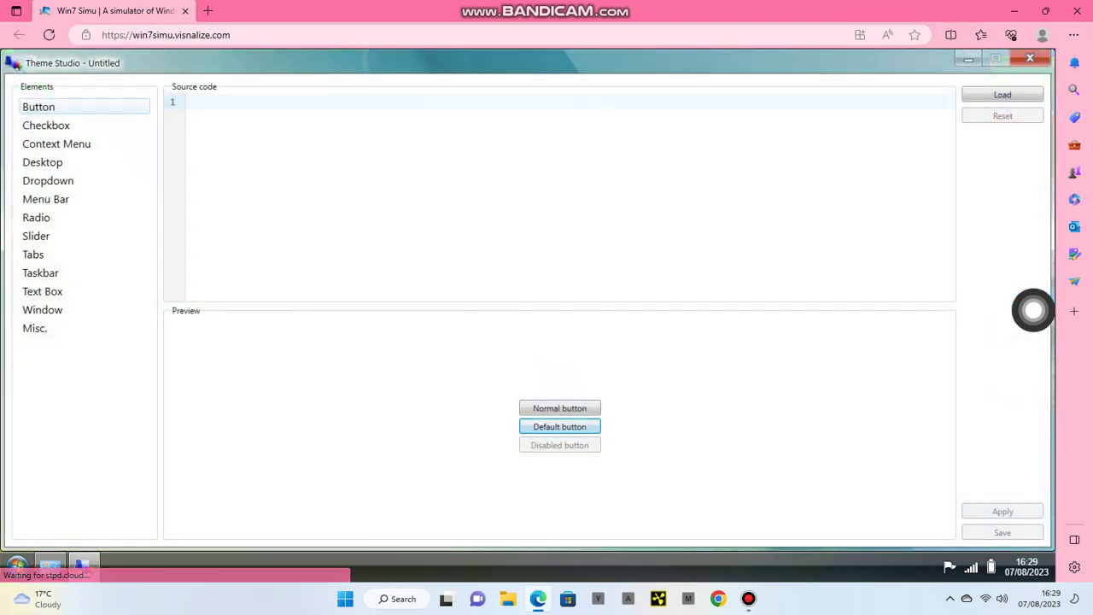
Step: Preview the Desktop, Slider, Checkbox and Dropdown elements in the new Theme Studio project
left_click(83, 160)
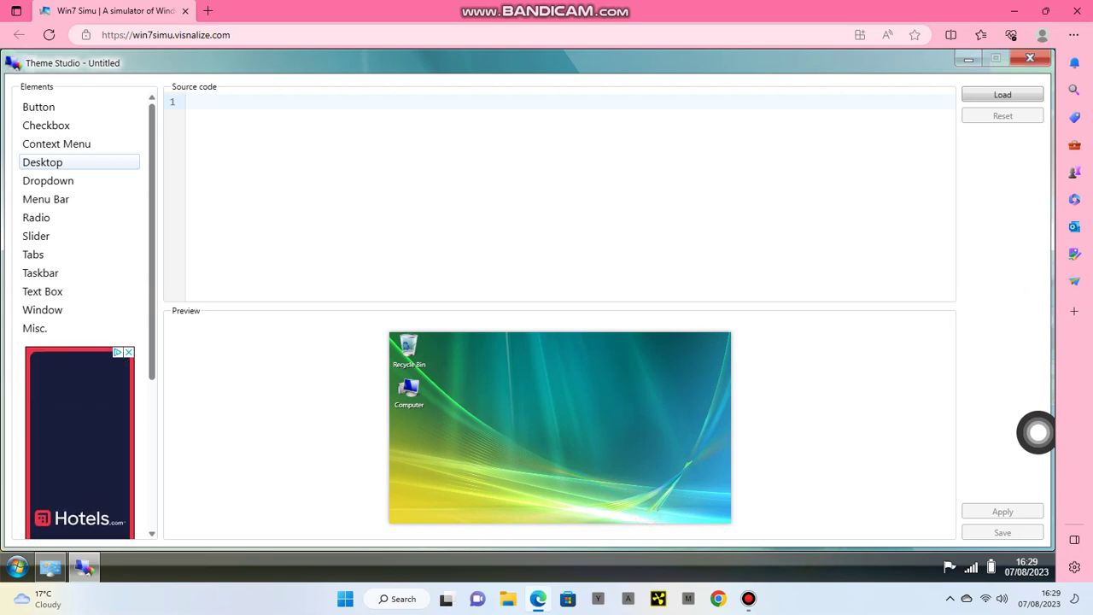
left_click(89, 231)
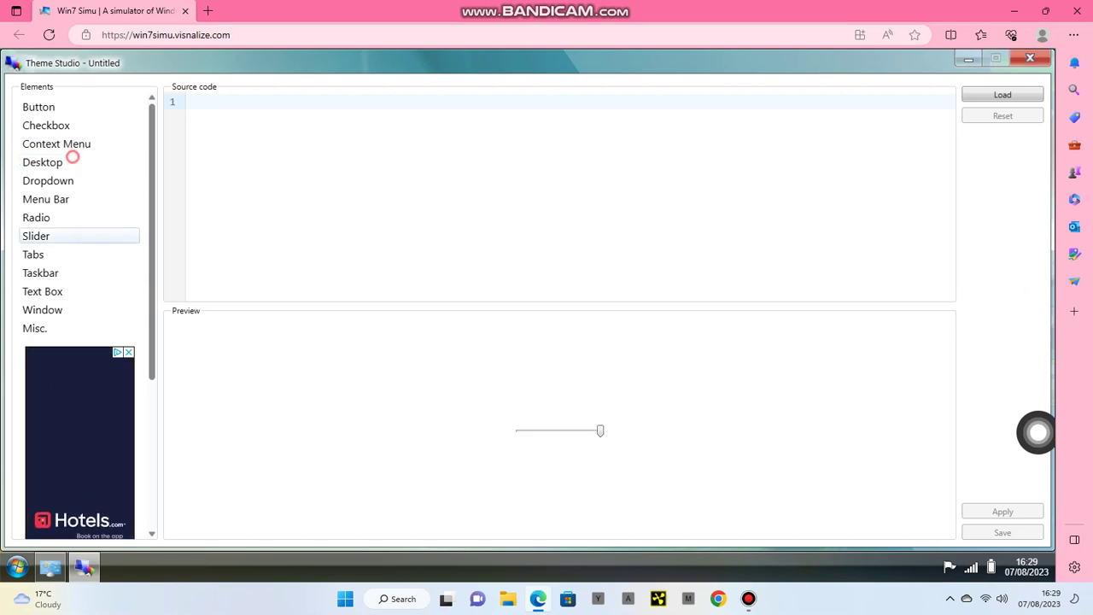
left_click(51, 124)
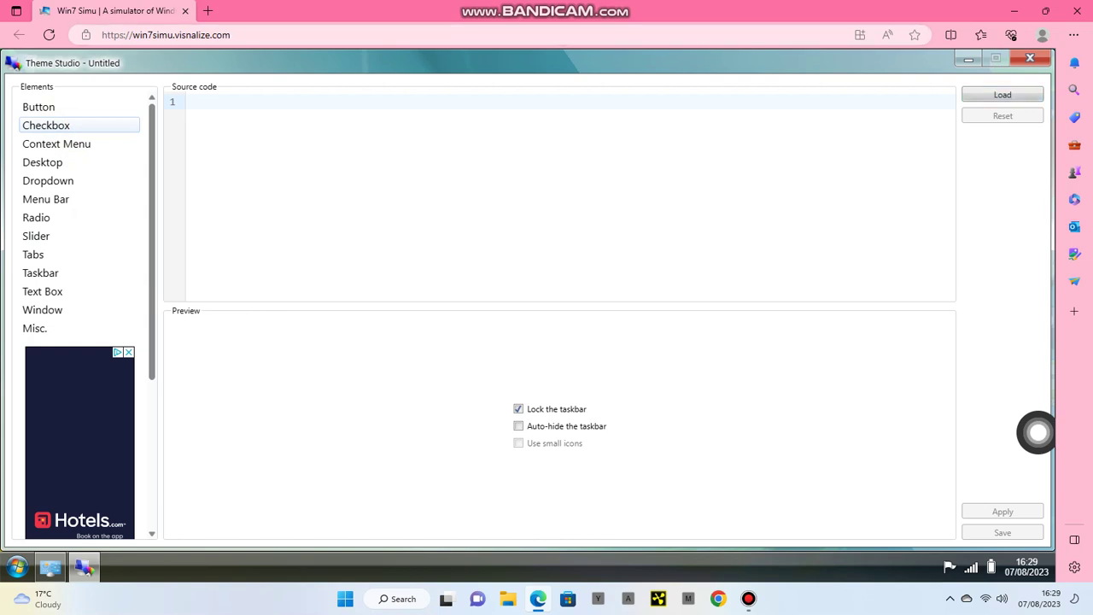
left_click(73, 180)
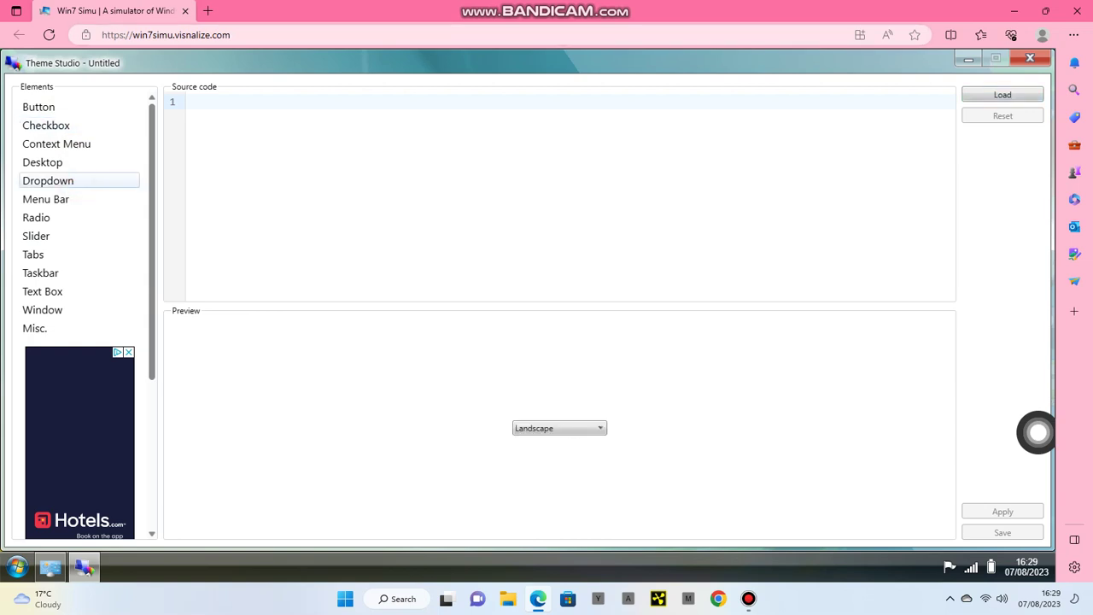
Step: Open Personalize from Control Panel and look through the available wallpapers under Desktop Background
left_click(17, 567)
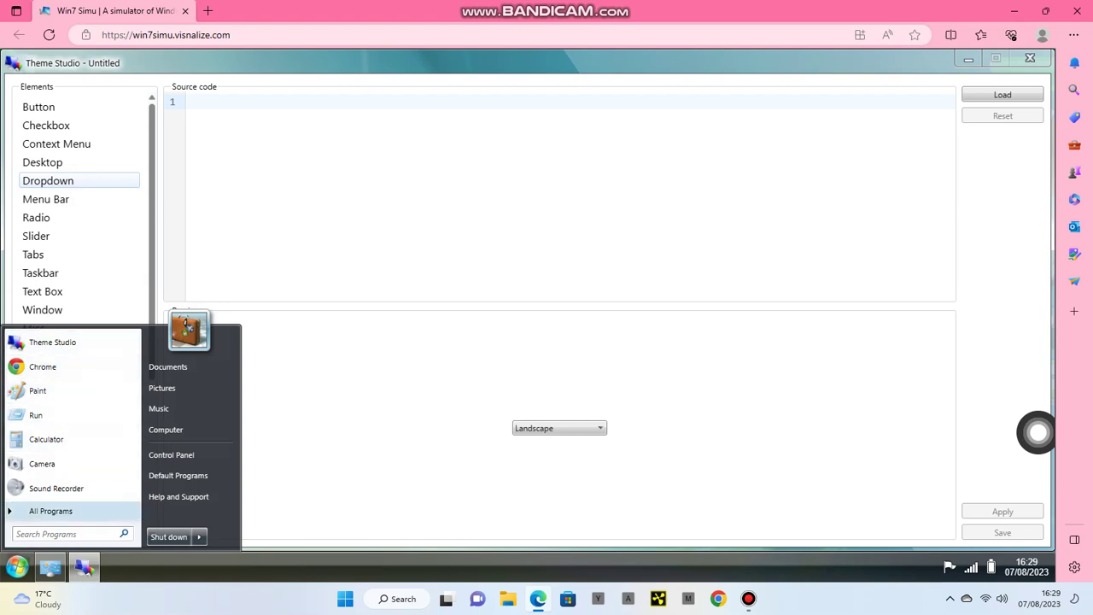
left_click(171, 455)
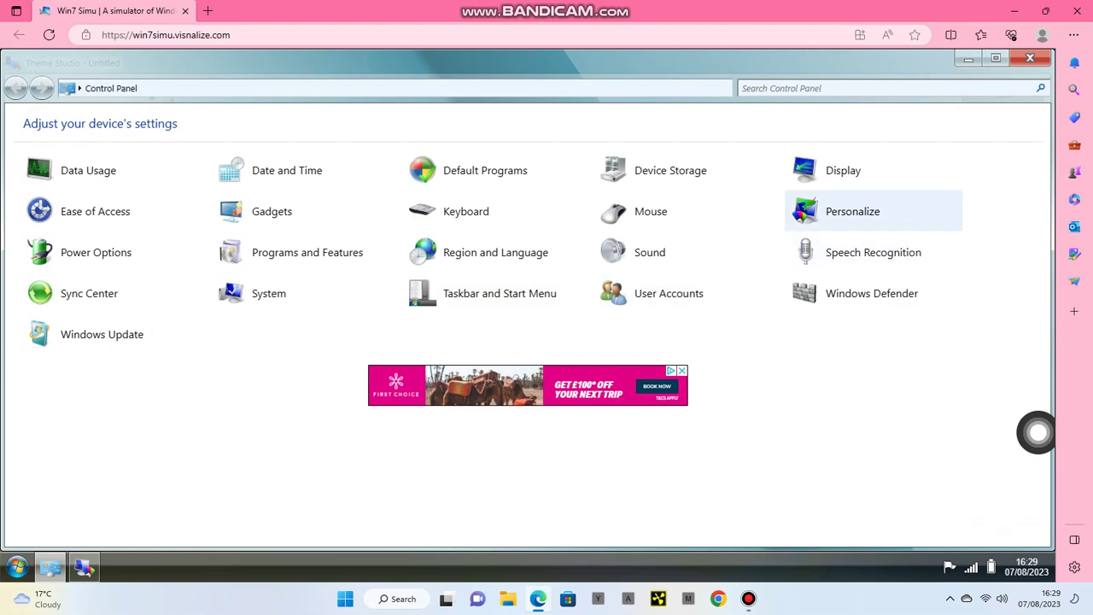
left_click(820, 215)
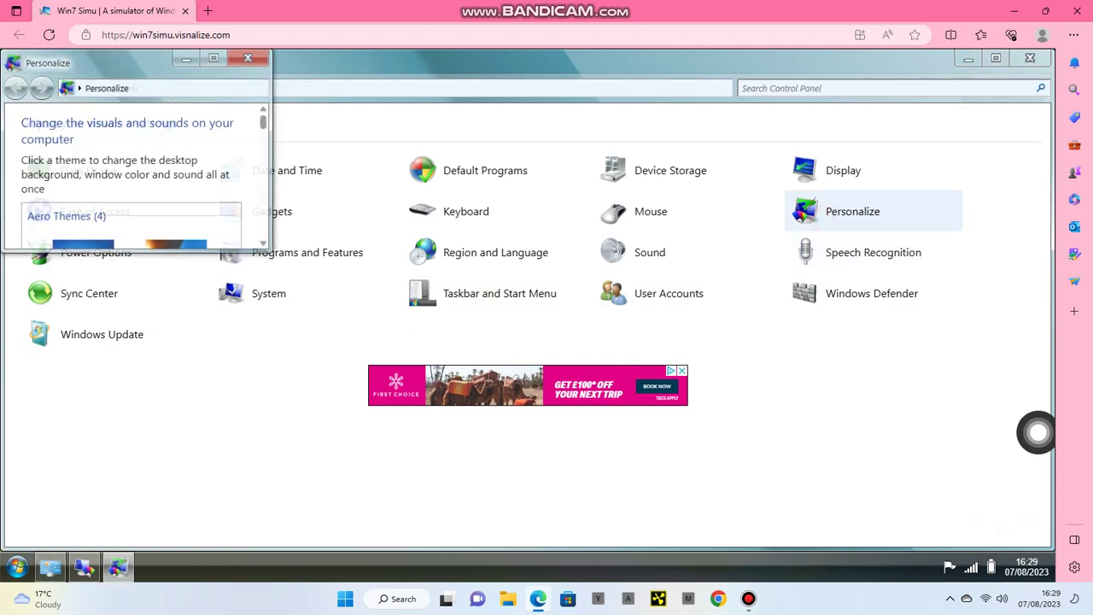
scroll(137, 178, "down", 3)
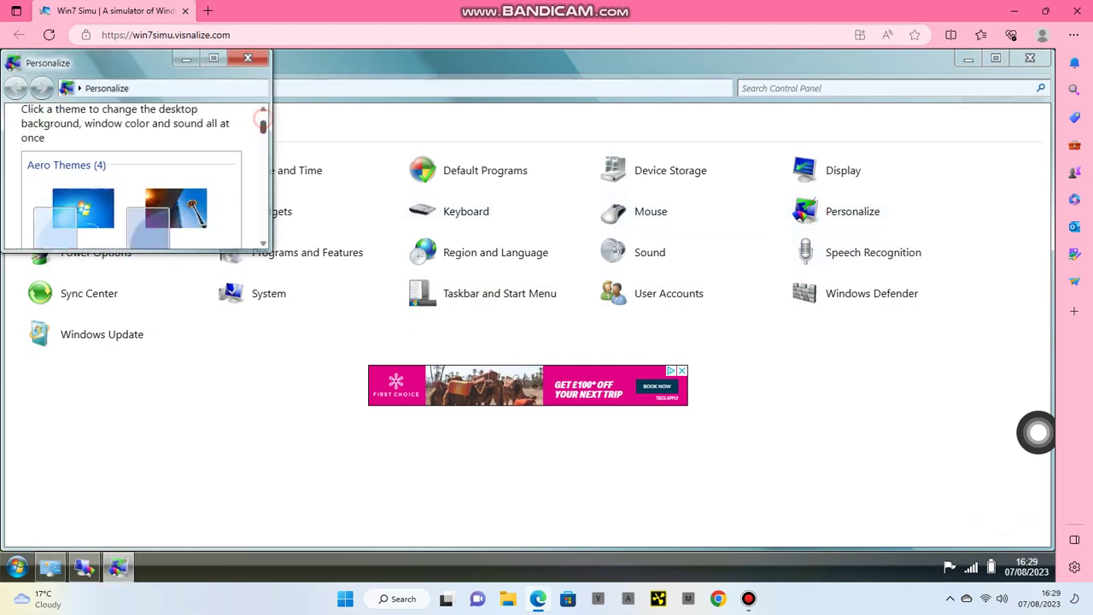
scroll(137, 178, "down", 3)
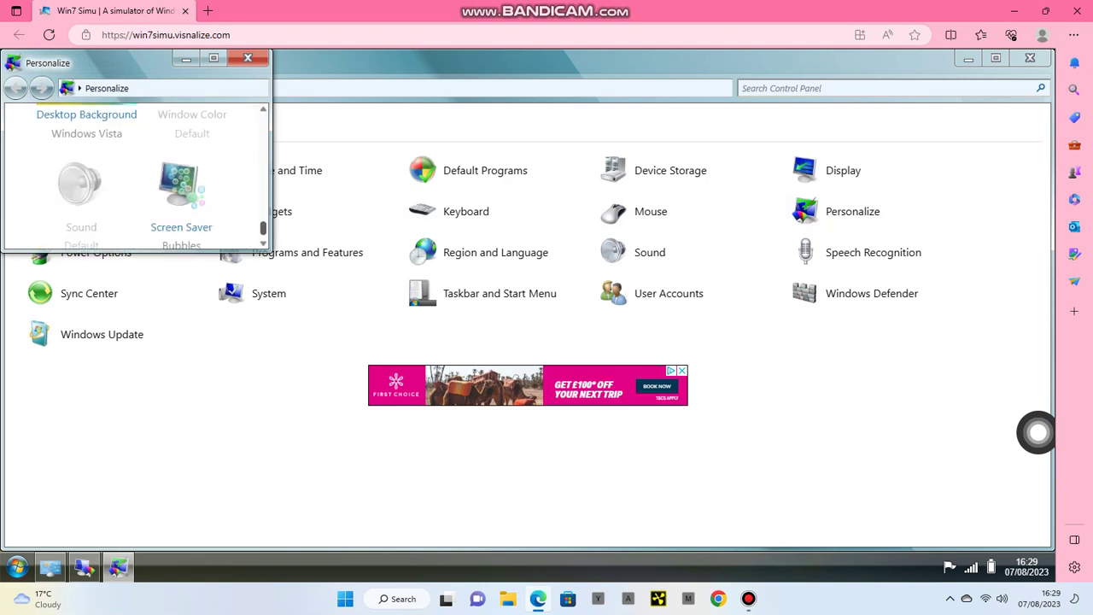
scroll(136, 177, "up", 2)
scroll(109, 177, "down", 3)
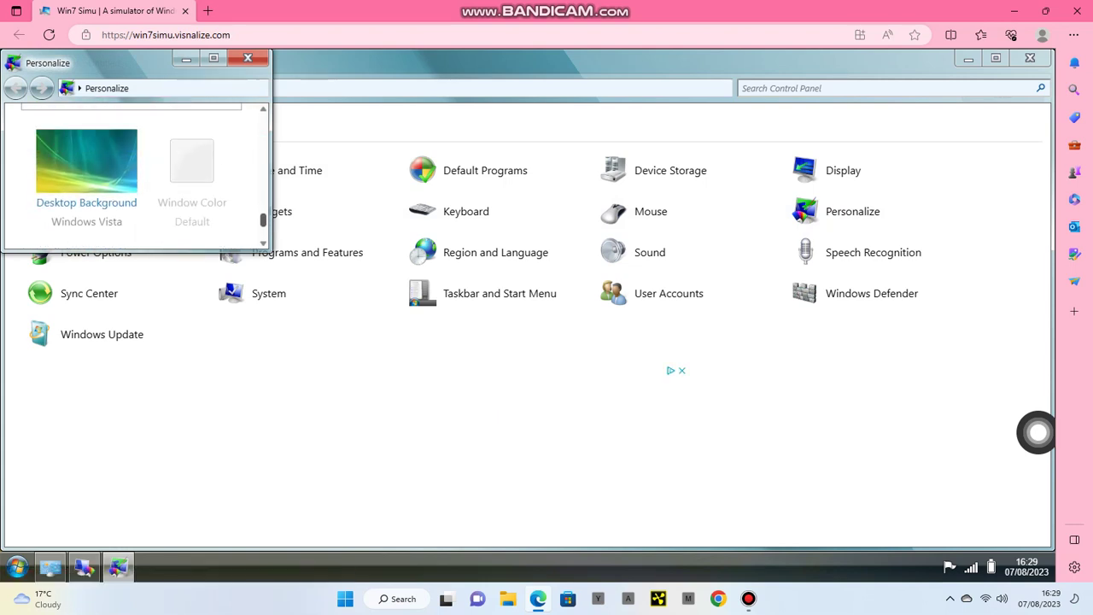
left_click(109, 177)
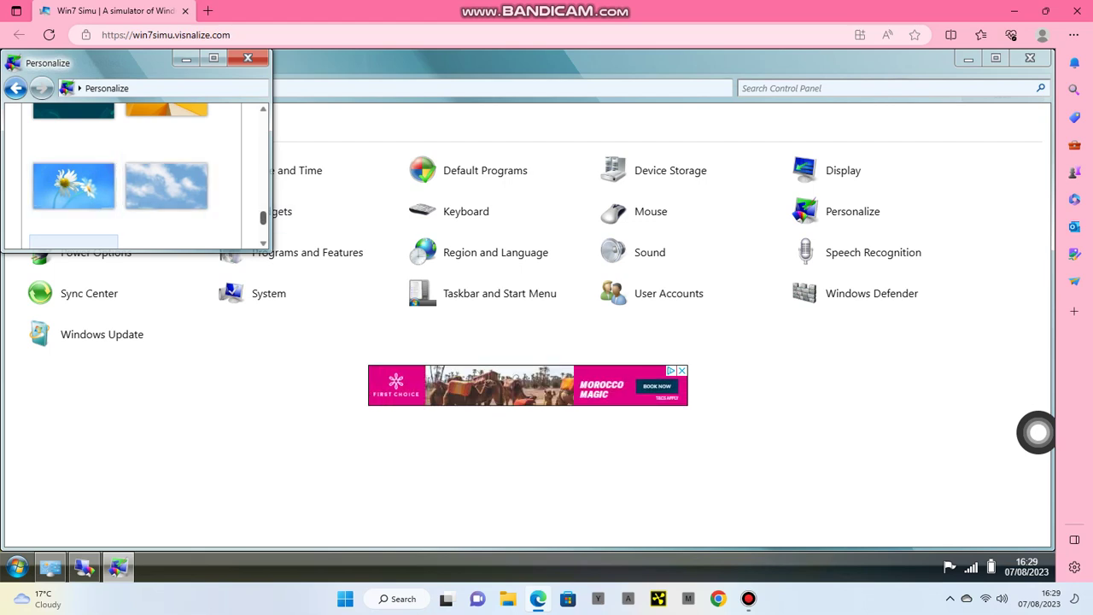
left_click_drag(264, 218, 264, 193)
scroll(167, 166, "down", 3)
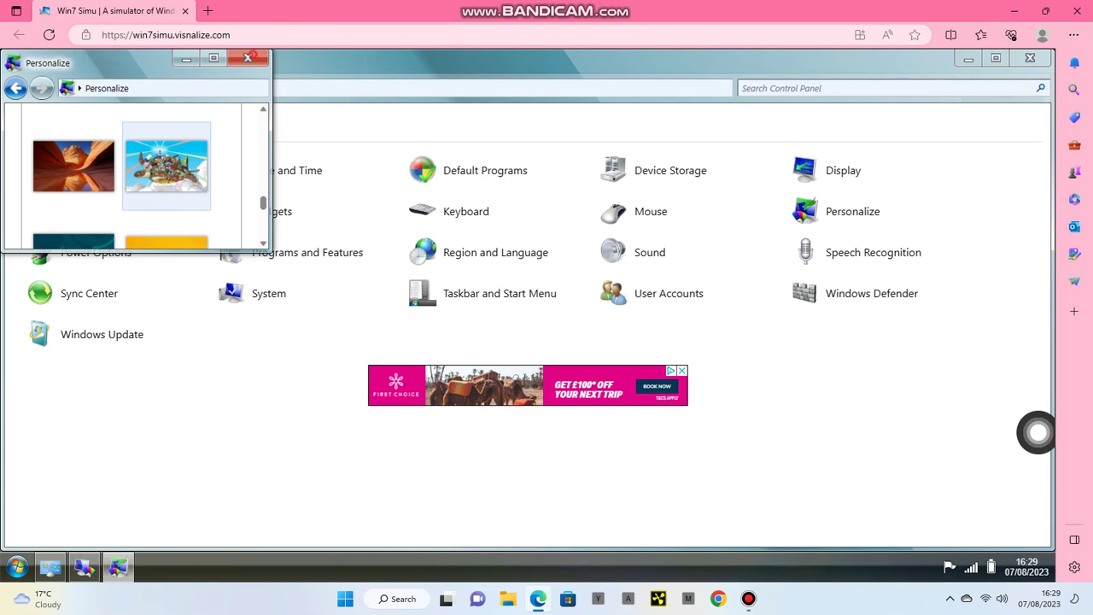
Step: Close the Personalize, Control Panel and Theme Studio windows to clear the simulated desktop
left_click(248, 57)
left_click(1030, 57)
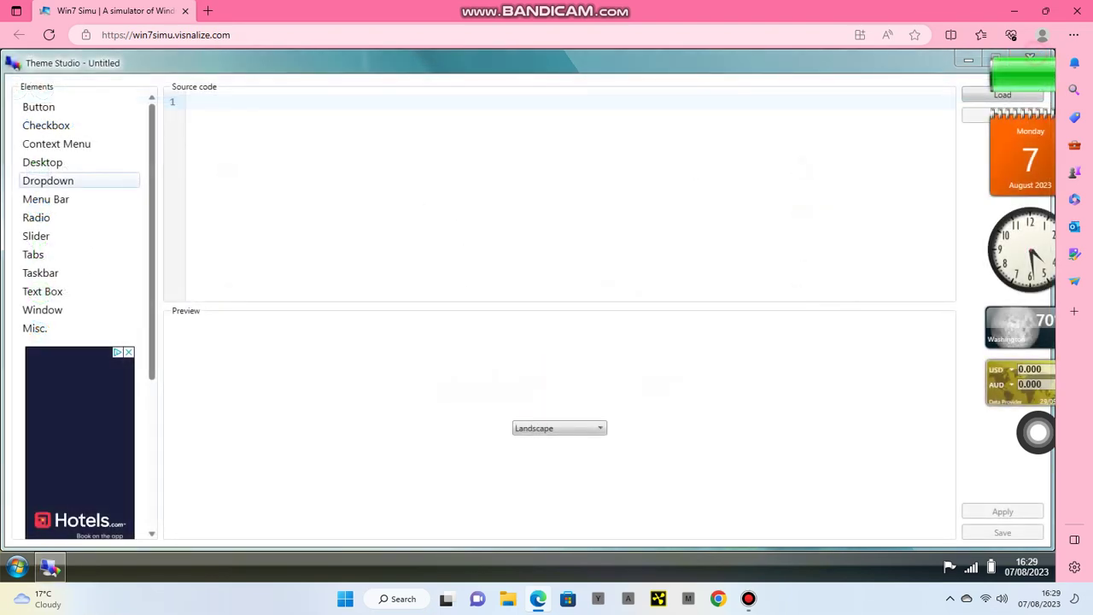
left_click(661, 349)
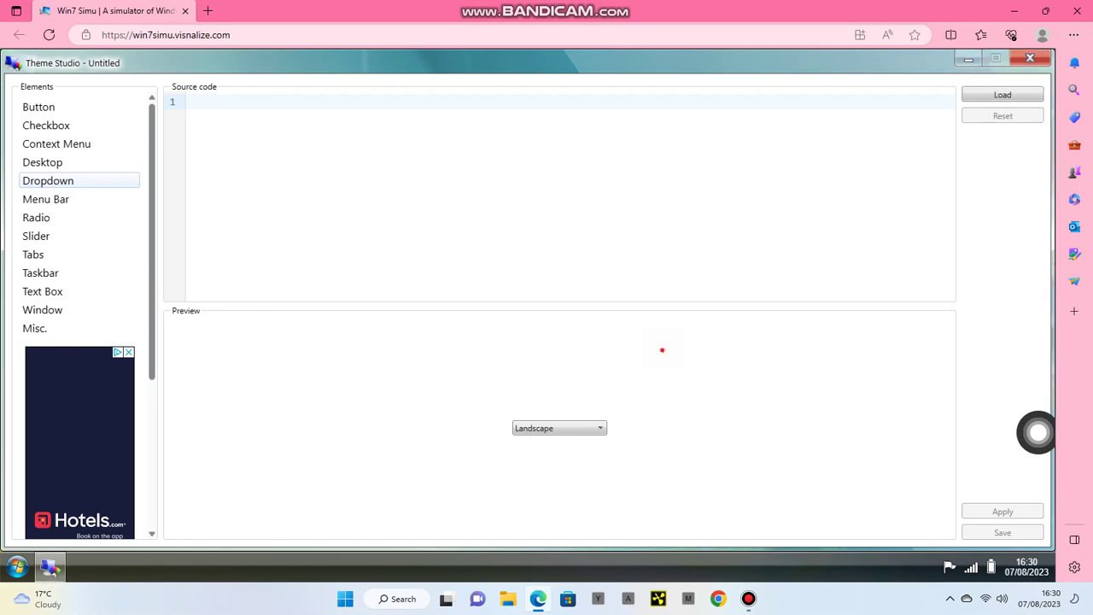
left_click(1030, 57)
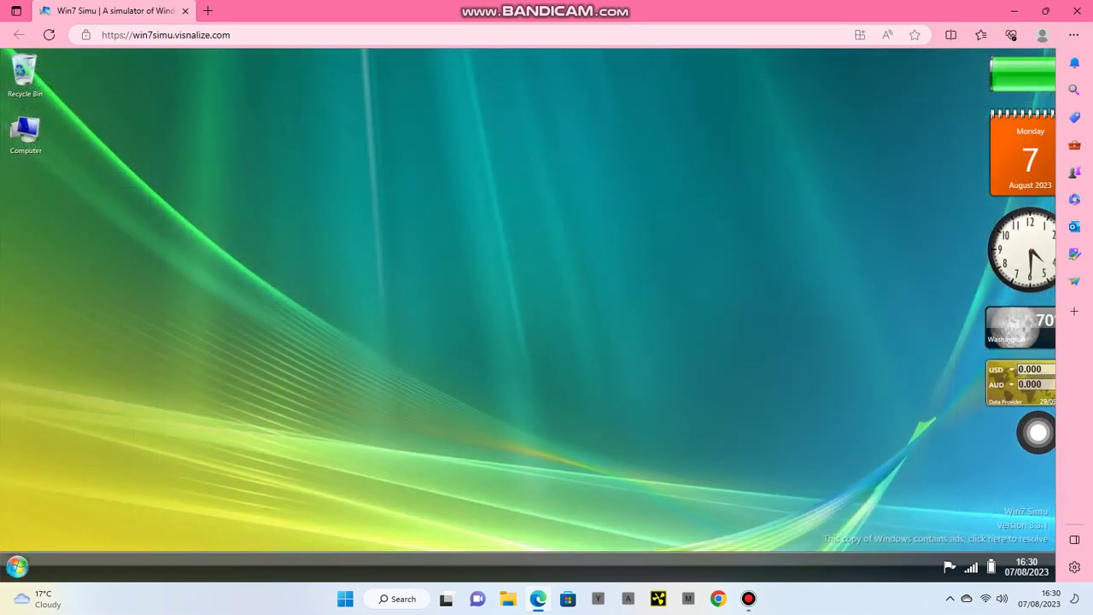
Step: Reopen Personalize through Control Panel and browse the System wallpapers in the Desktop Background settings
left_click(17, 567)
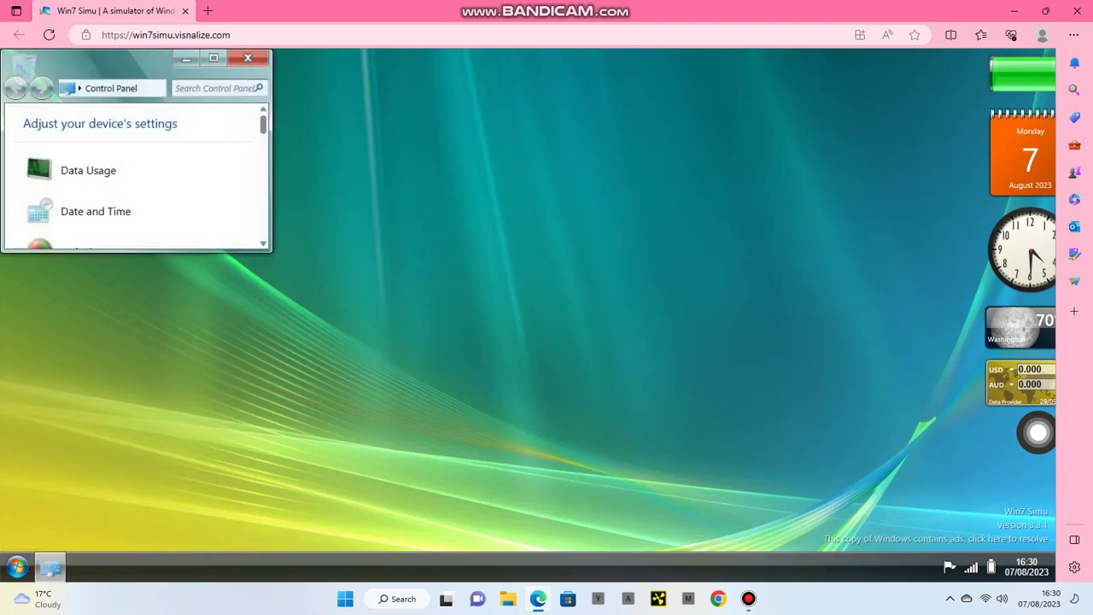
left_click_drag(261, 120, 261, 168)
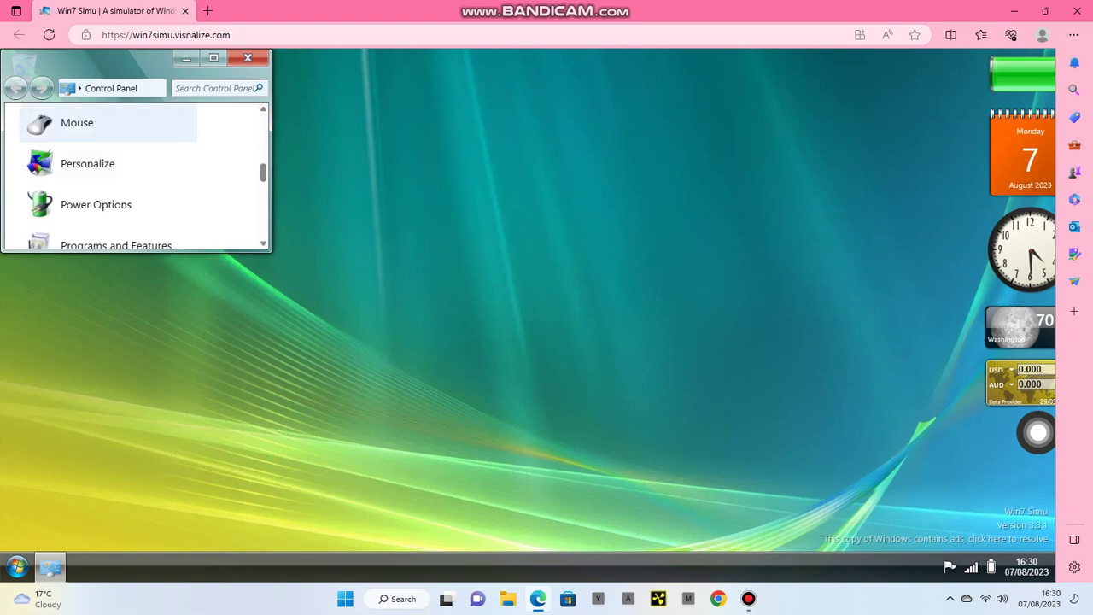
left_click(78, 163)
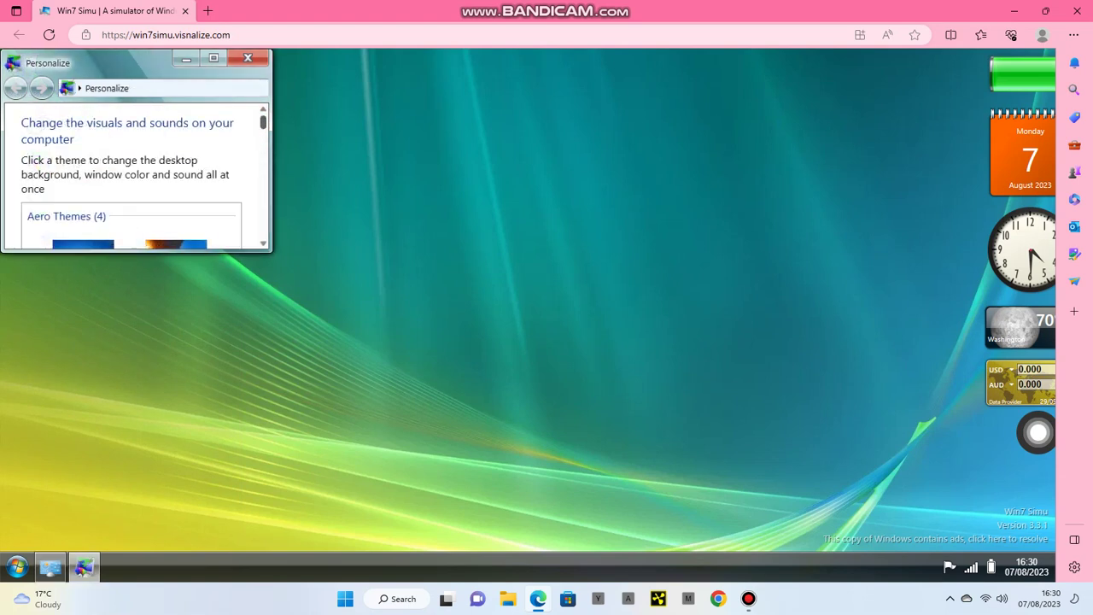
left_click_drag(263, 122, 263, 219)
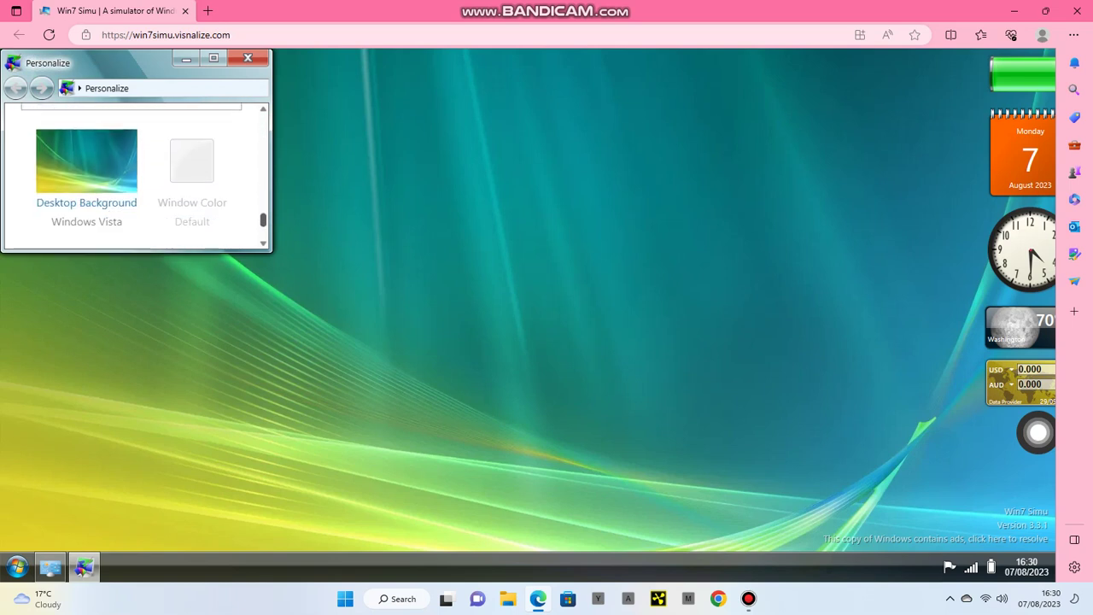
left_click(85, 173)
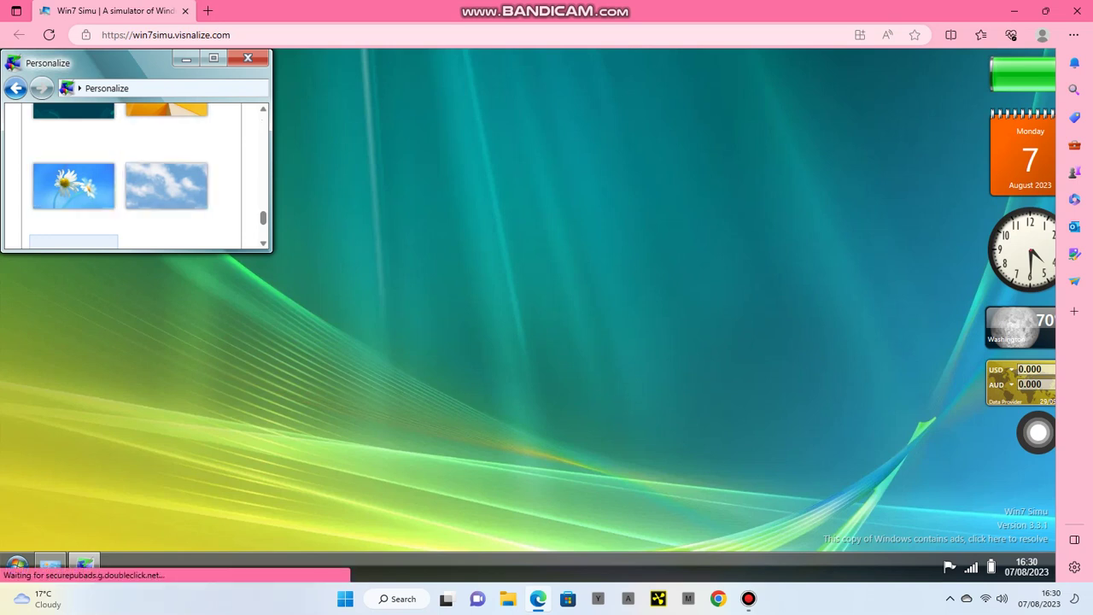
left_click_drag(263, 218, 264, 151)
scroll(137, 176, "up", 5)
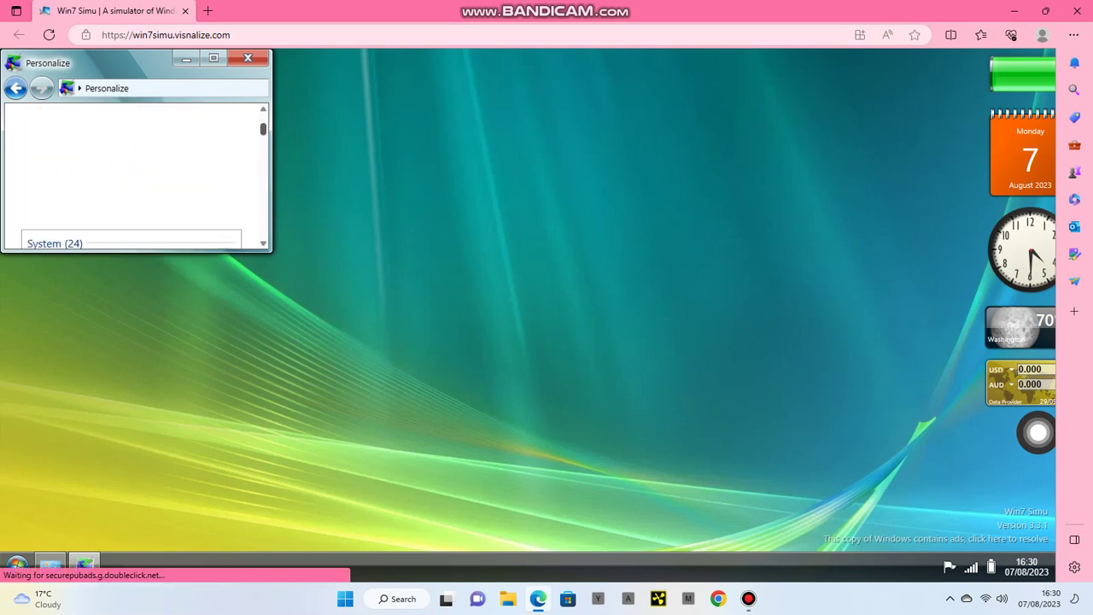
scroll(137, 176, "down", 8)
scroll(77, 179, "down", 10)
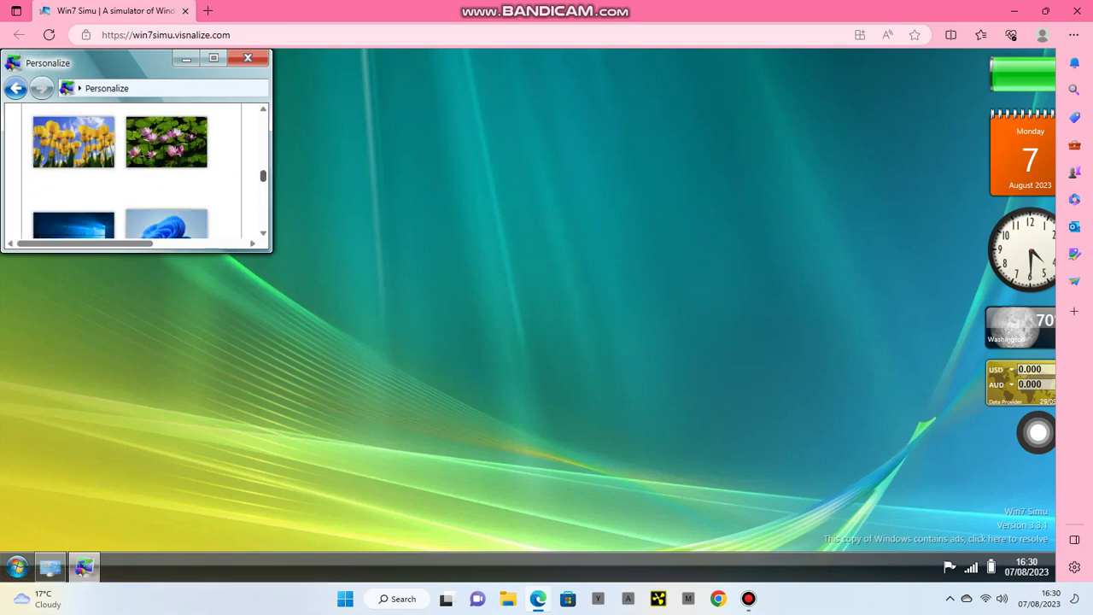
scroll(136, 170, "down", 2)
scroll(137, 171, "up", 4)
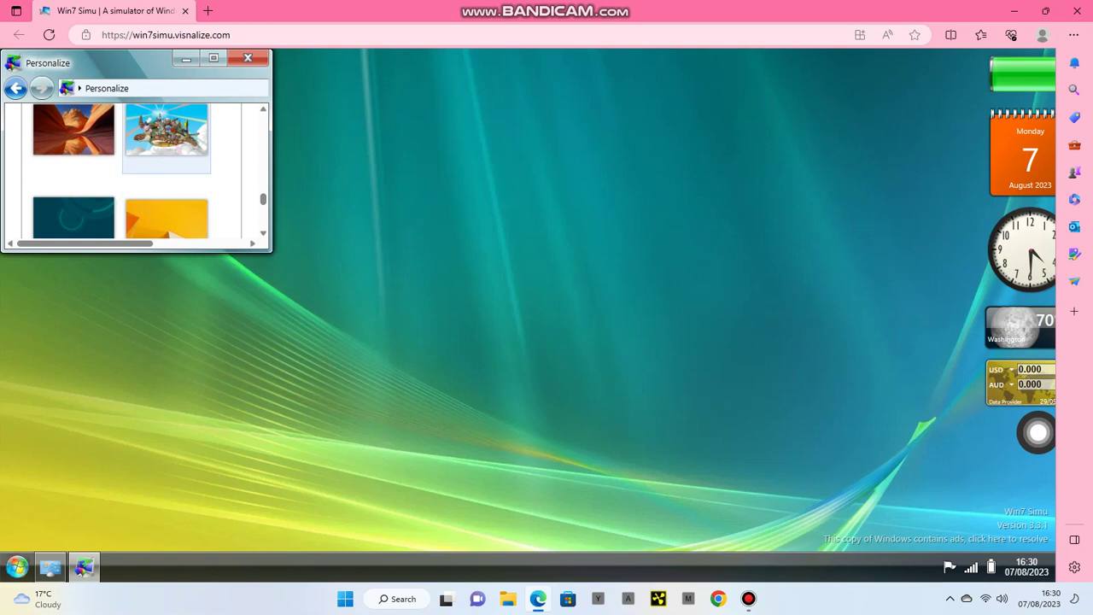
Step: Close and reopen Personalize, and apply the Windows 7 theme from the Aero Themes
left_click(17, 567)
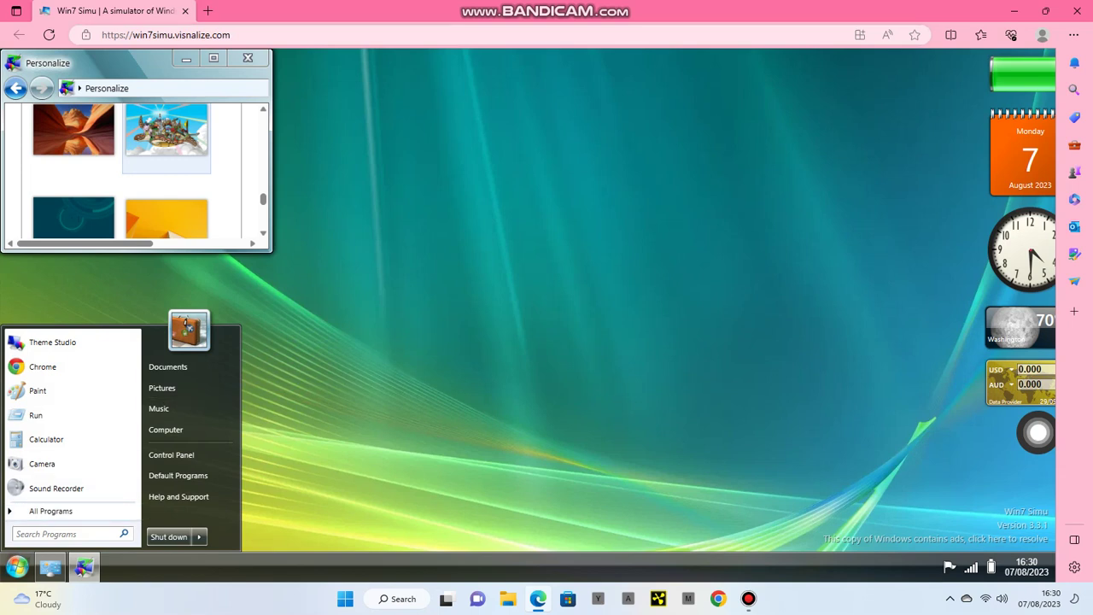
left_click(248, 57)
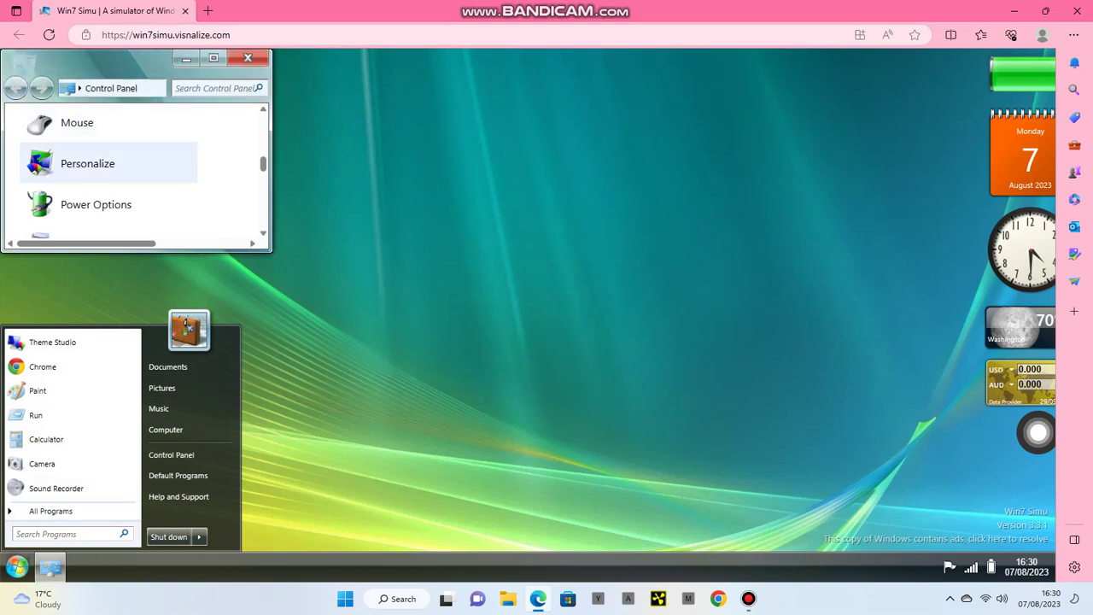
left_click(94, 164)
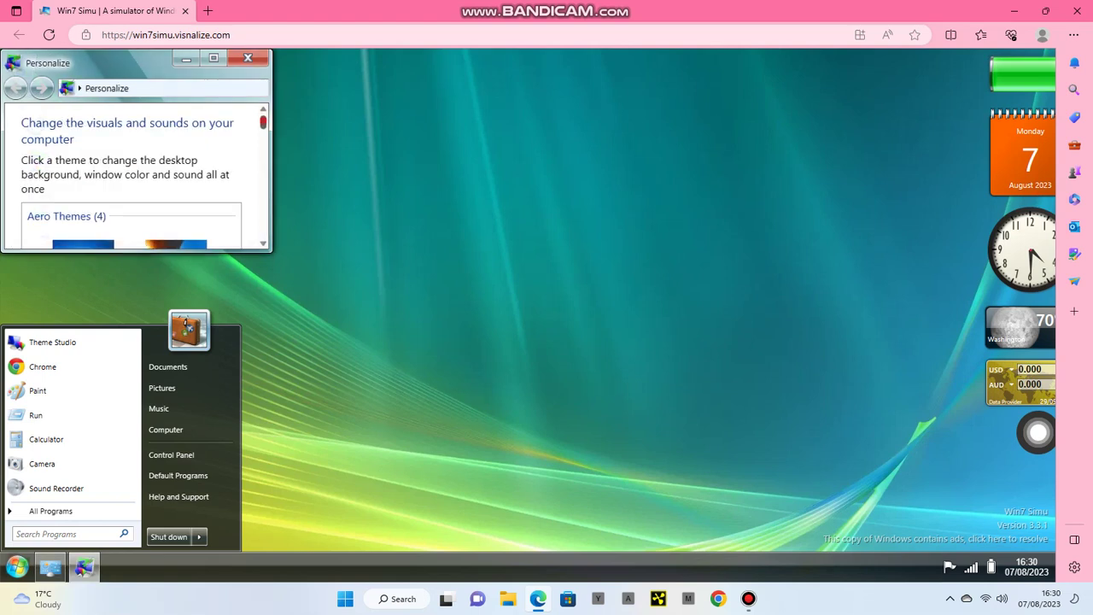
mouse_move(263, 123)
left_mouse_down()
mouse_move(263, 167)
mouse_move(264, 111)
mouse_move(264, 132)
left_mouse_up()
left_click(80, 171)
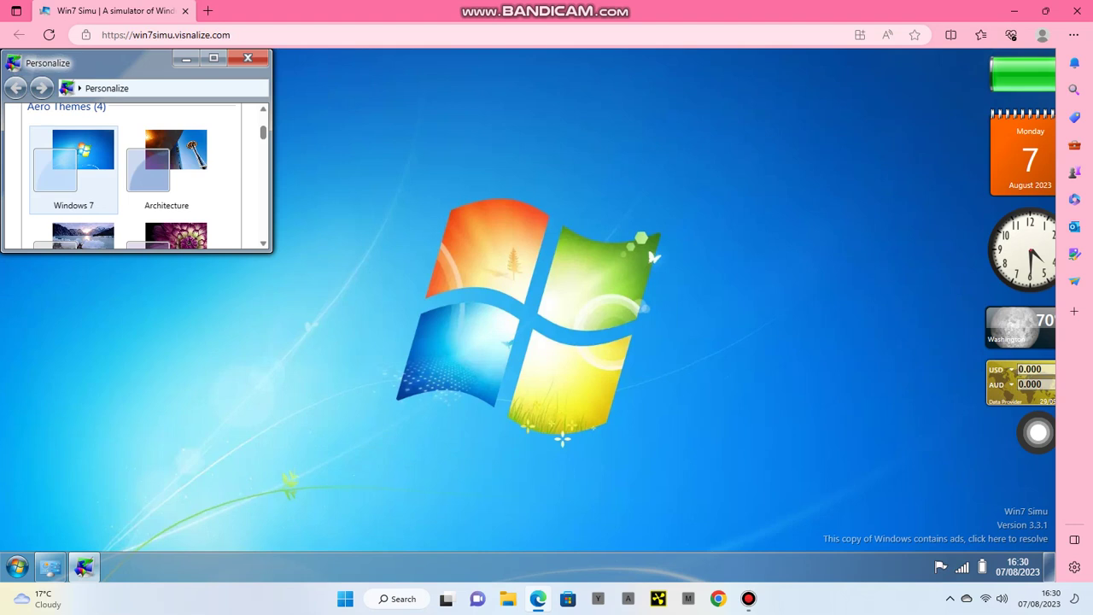
Step: Check the Desktop Background wallpapers with the Windows 7 theme active, and return to the main Personalize page
left_click_drag(263, 132, 263, 212)
scroll(137, 175, "down", 5)
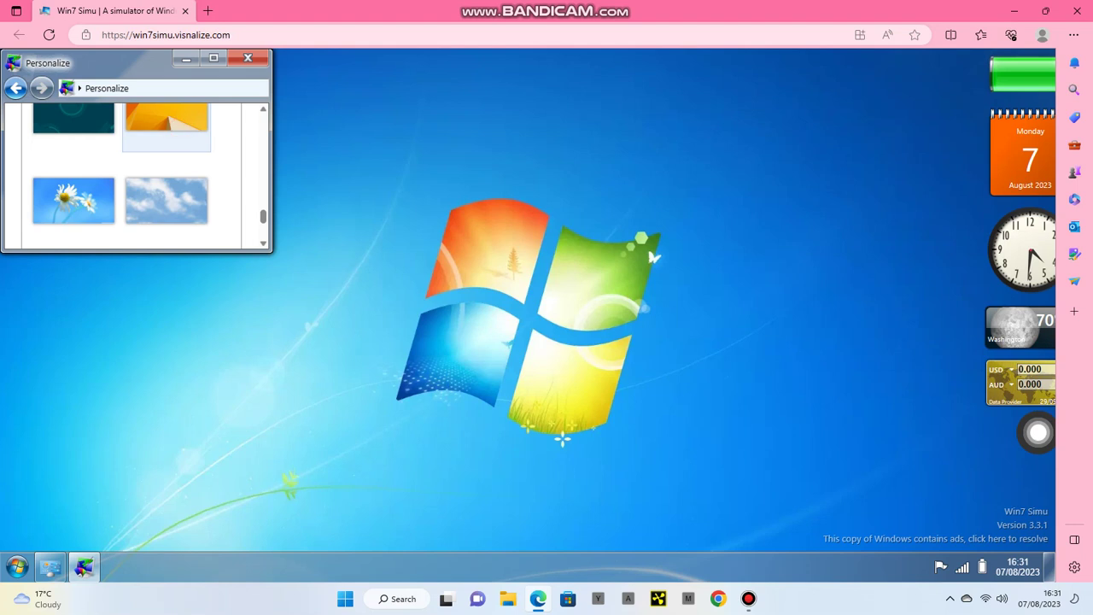
left_click(15, 88)
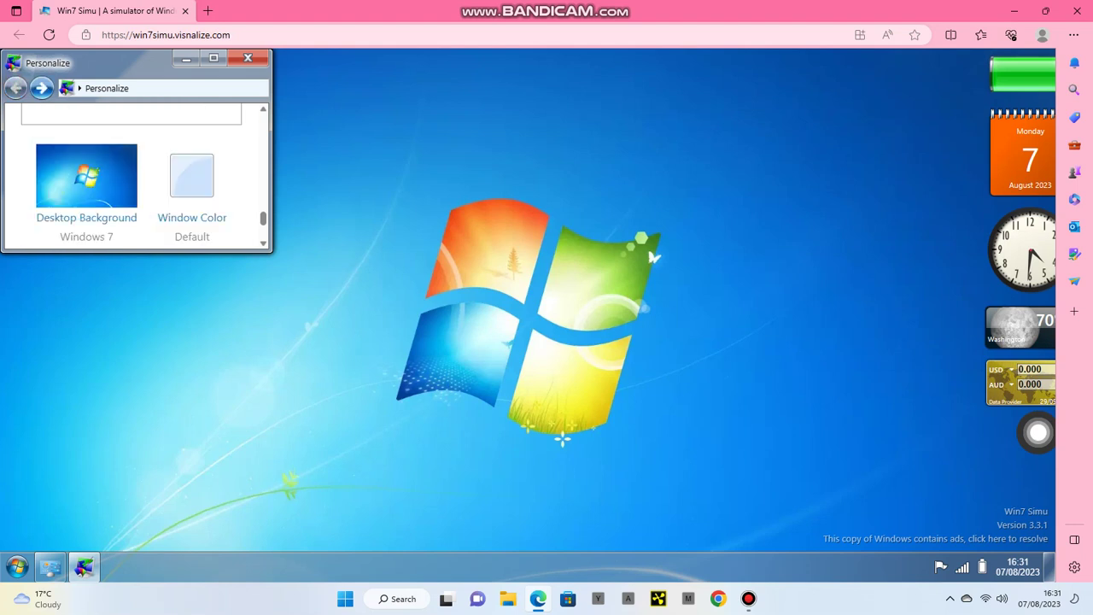
Step: Change the Window Color to pink and go back to the main Personalize page
mouse_move(263, 219)
left_mouse_down()
mouse_move(264, 120)
mouse_move(263, 229)
mouse_move(263, 220)
left_mouse_up()
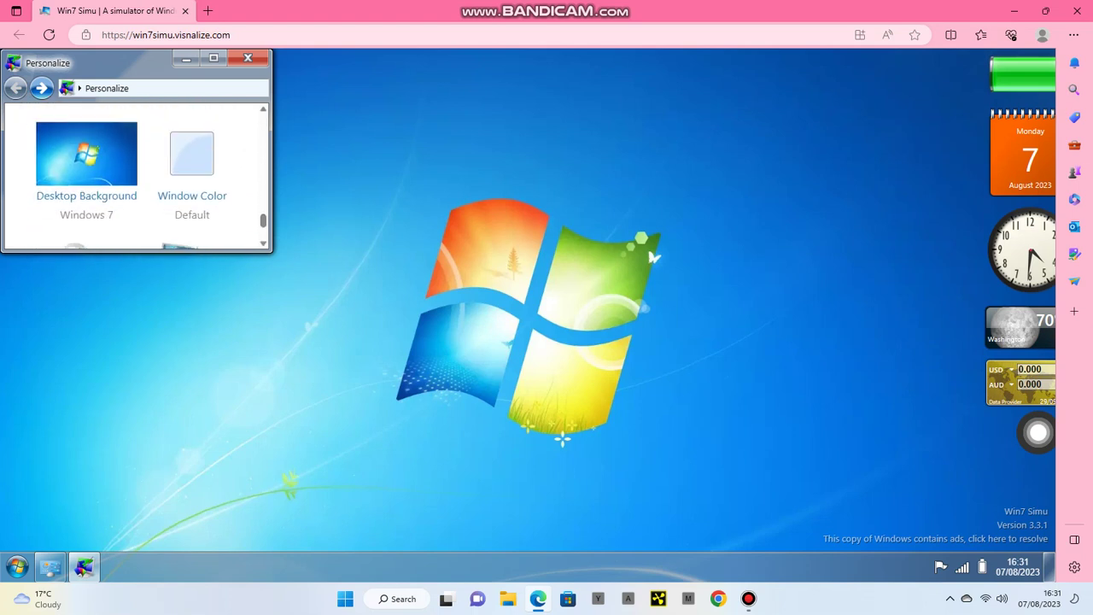
left_click(193, 154)
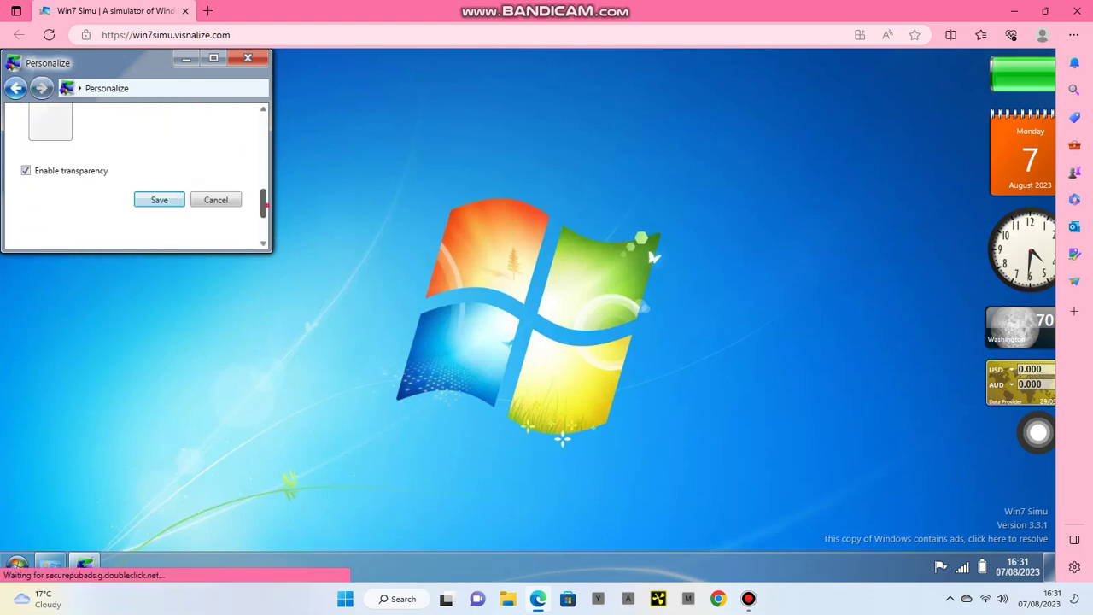
scroll(178, 184, "up", 5)
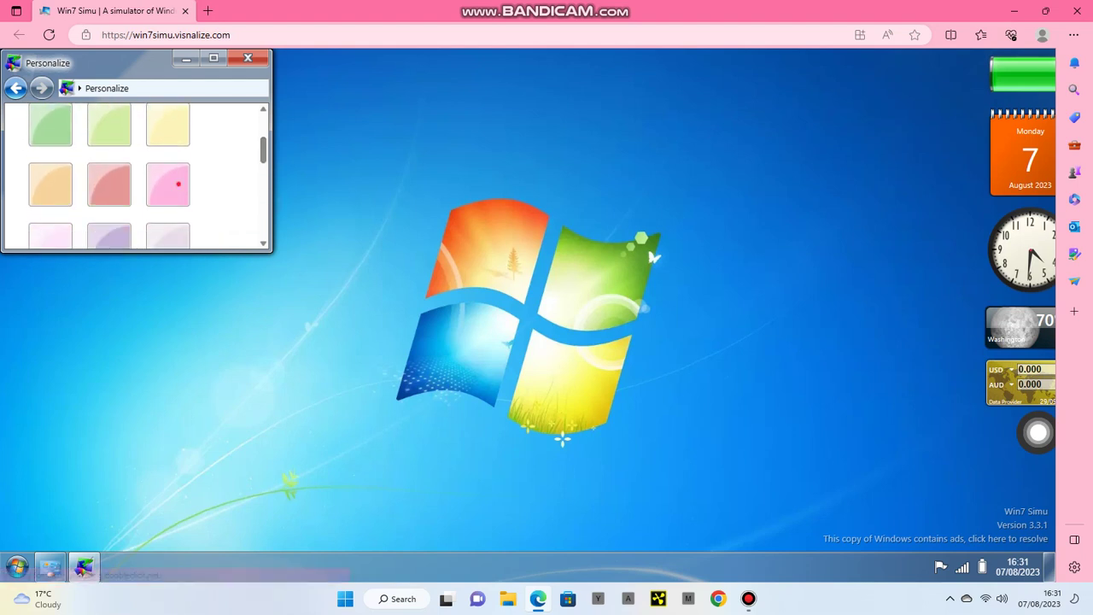
left_click(179, 183)
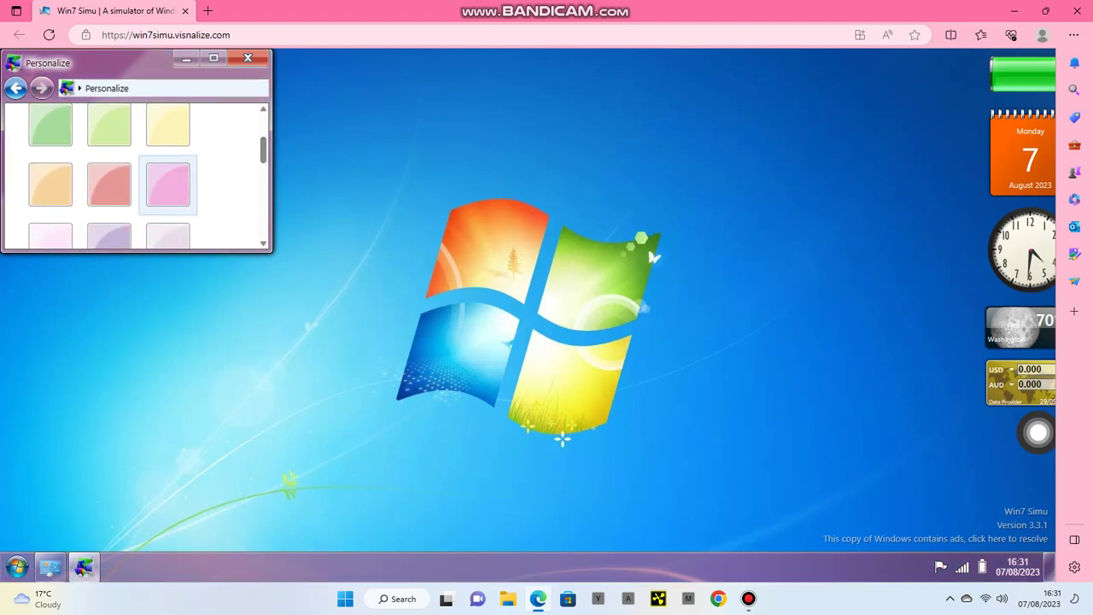
left_click(15, 88)
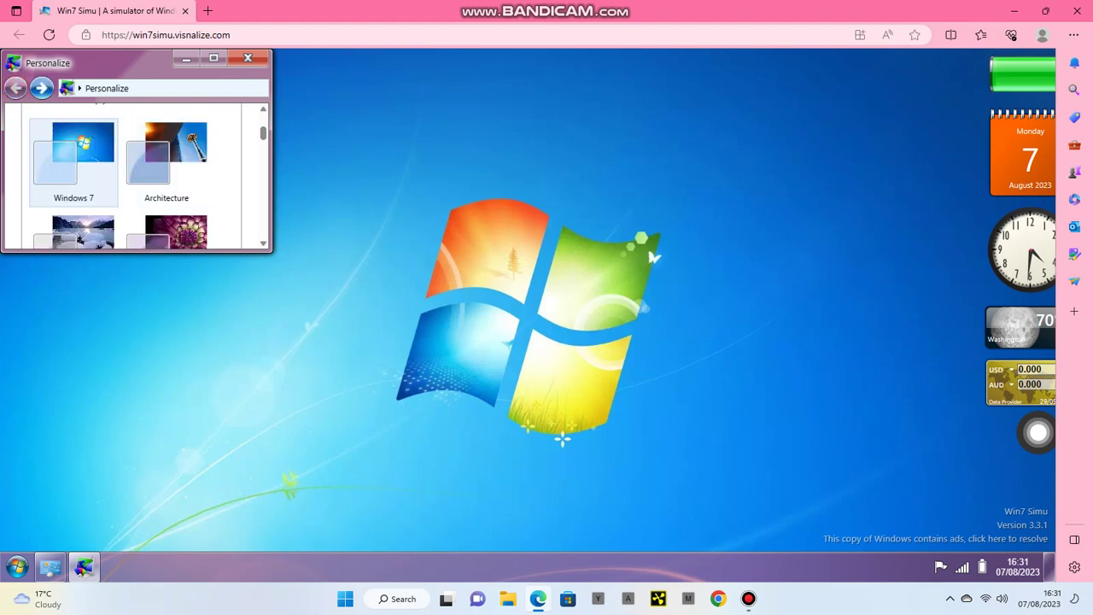
Step: Open the Desktop Background settings again and look through the wallpaper choices
left_click_drag(263, 133, 263, 229)
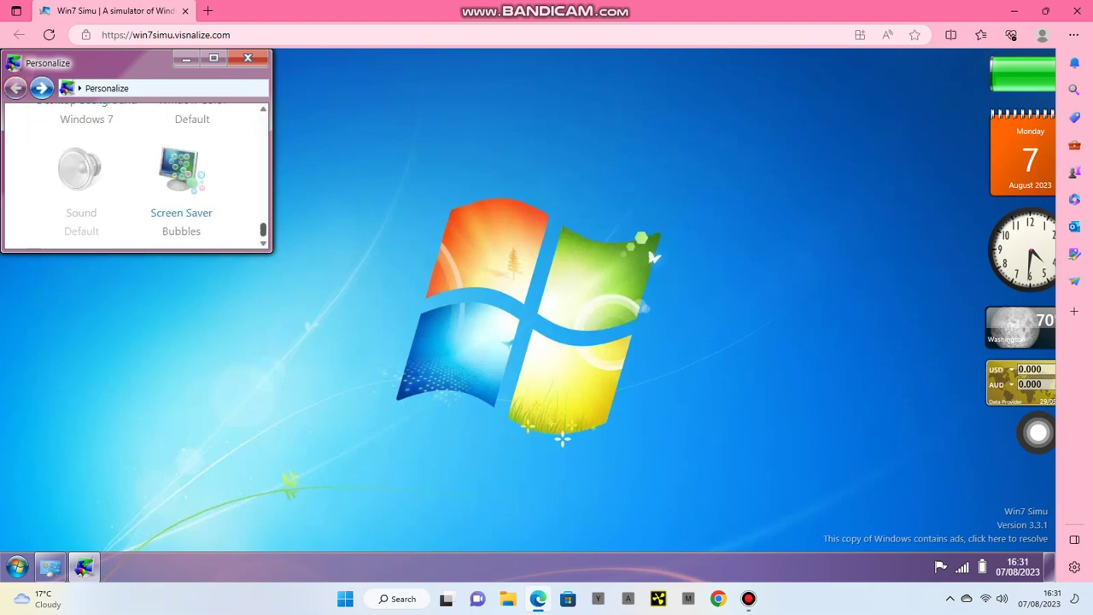
scroll(137, 175, "up", 3)
scroll(136, 175, "down", 2)
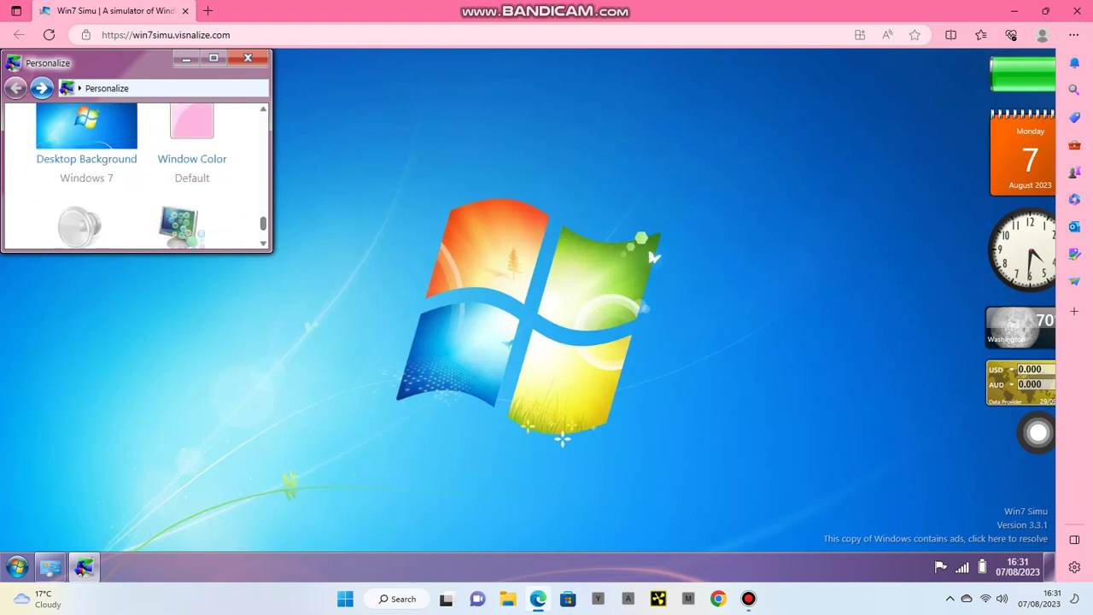
left_click(64, 159)
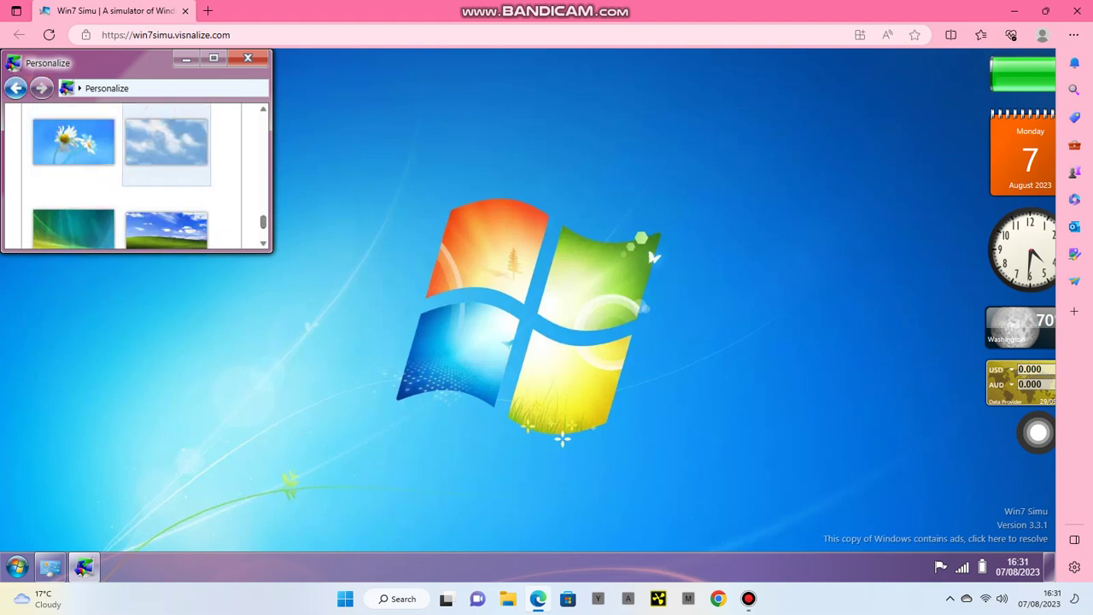
left_click_drag(263, 222, 263, 176)
scroll(137, 175, "up", 2)
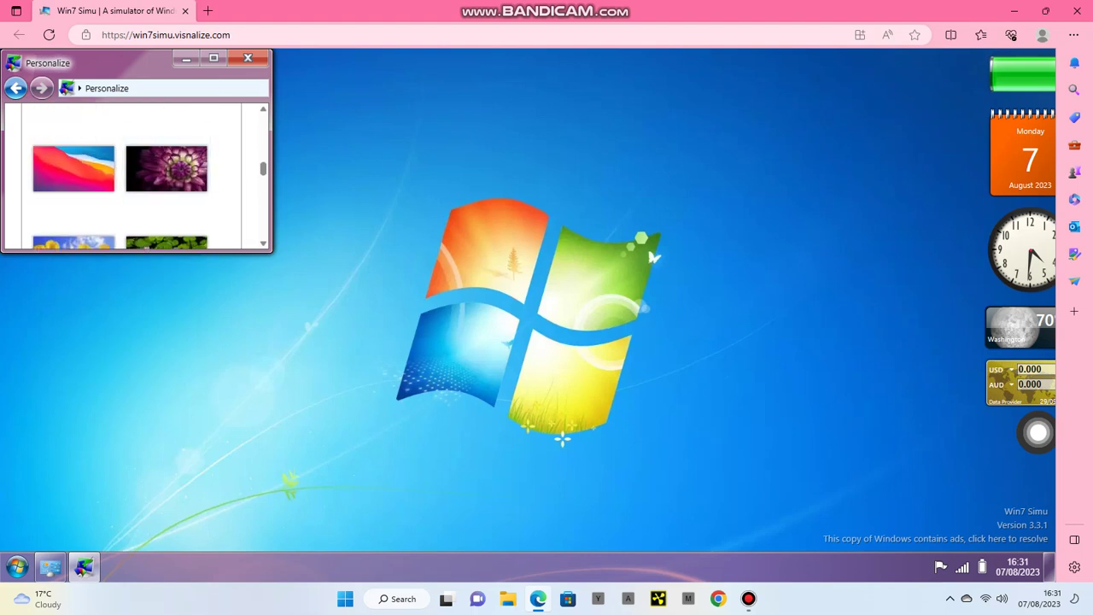
scroll(137, 175, "down", 4)
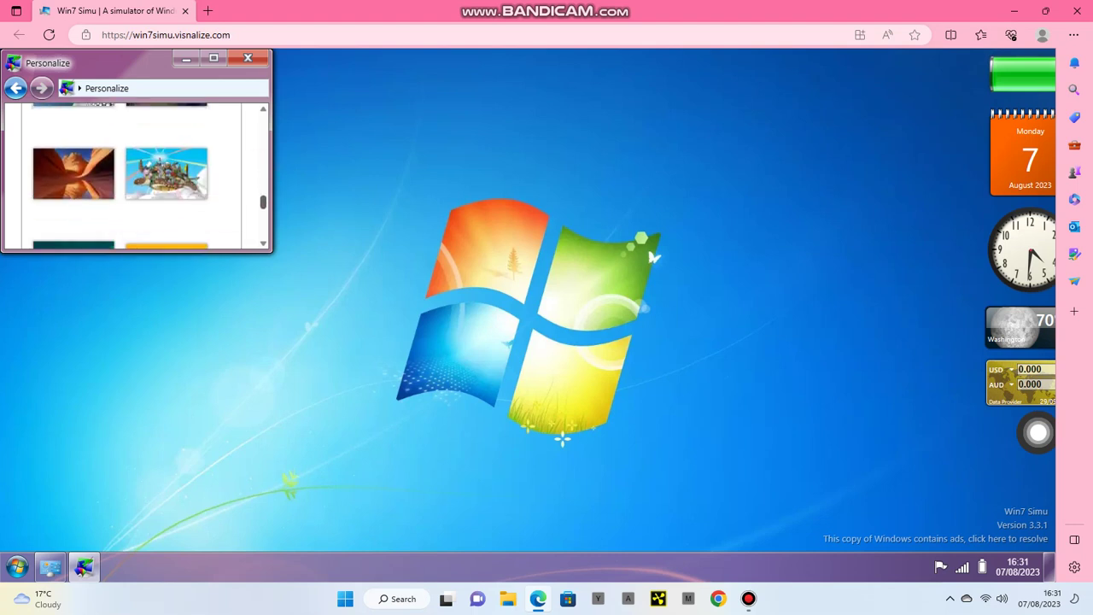
Step: Check the Desktop Background wallpapers once more from the main Personalize page, and return to that page
scroll(166, 197, "up", 2)
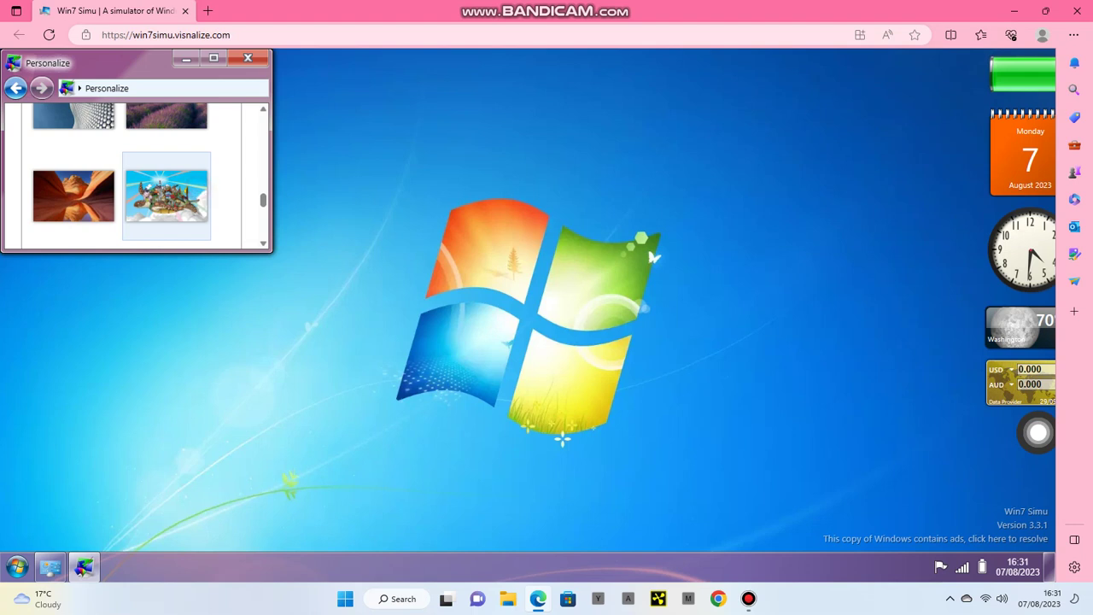
left_click(16, 88)
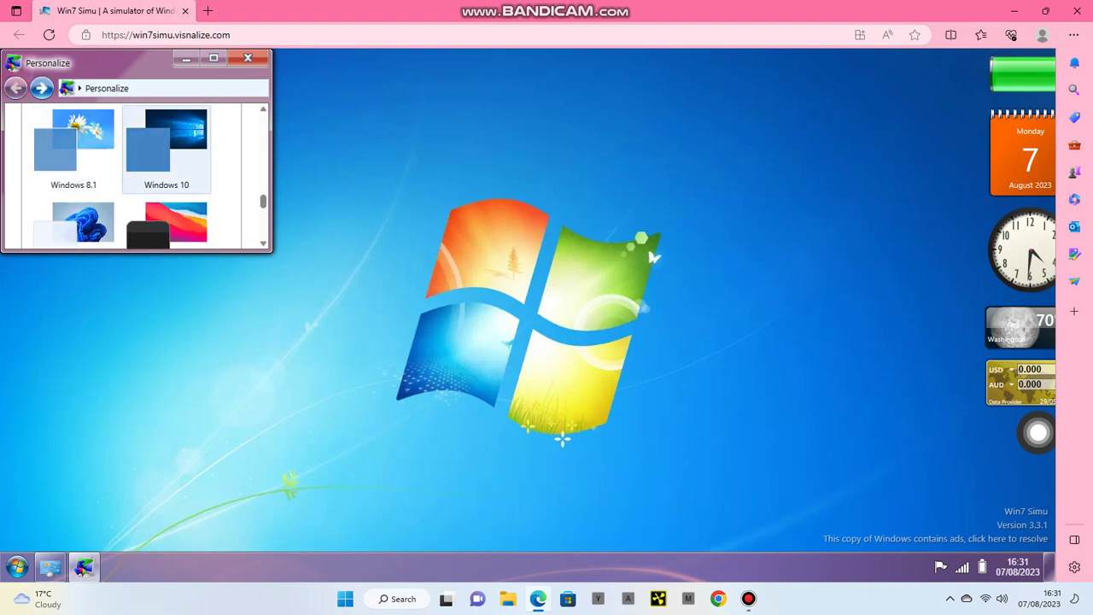
scroll(167, 154, "down", 3)
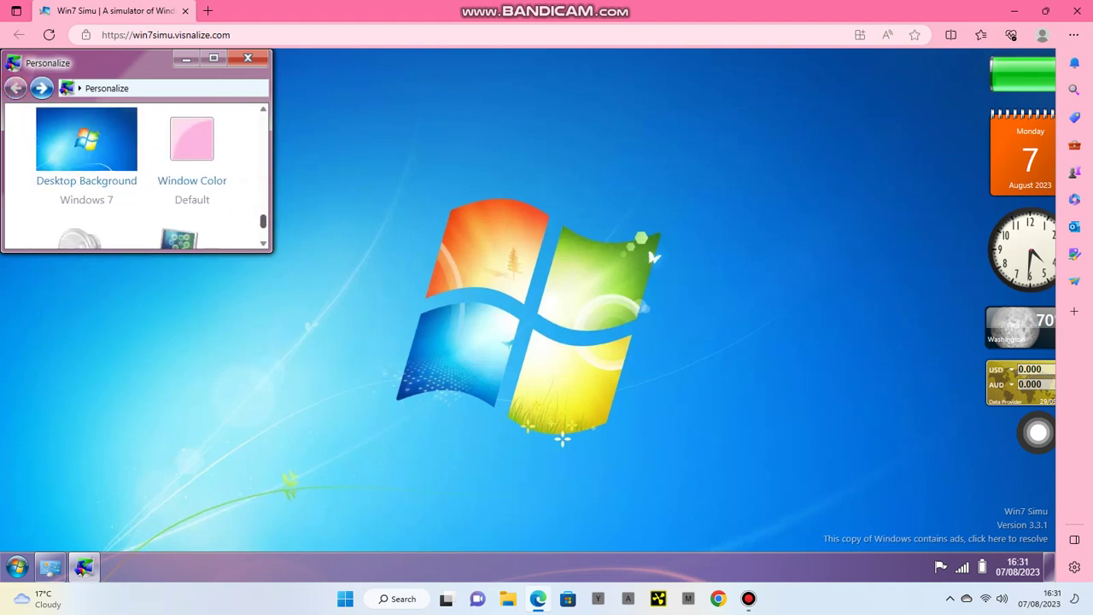
left_click(86, 141)
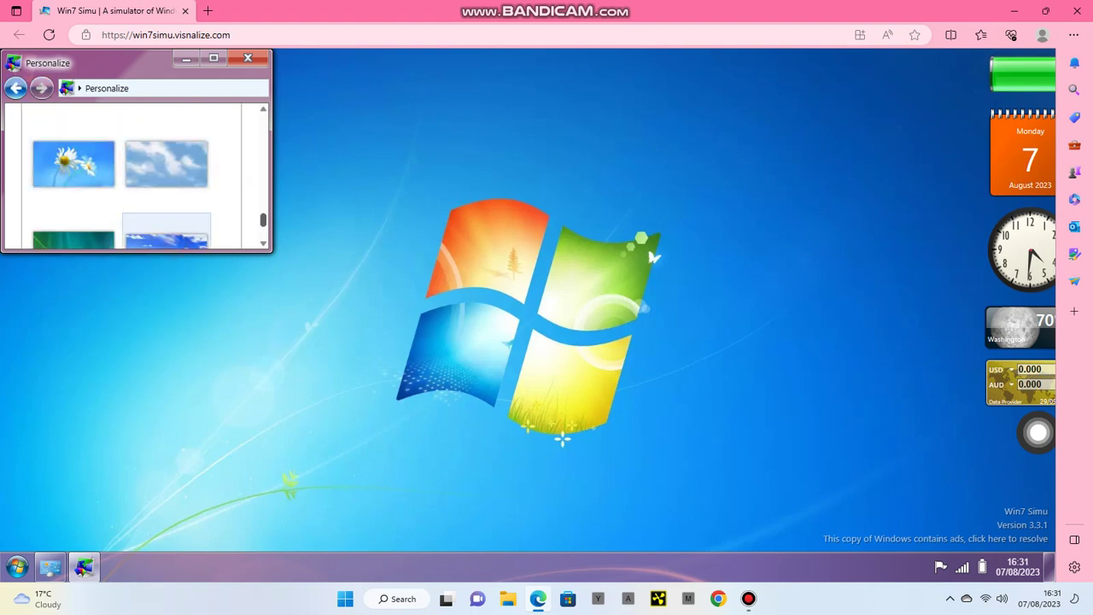
left_click(15, 87)
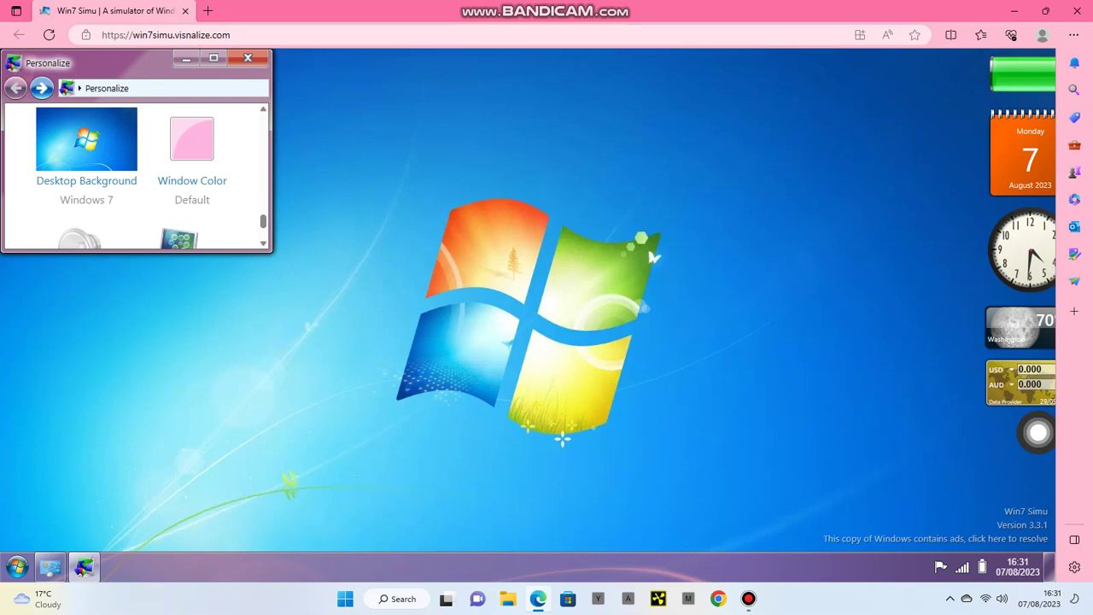
Step: Open the Pictures folder to view its contents, and close it together with the remaining open windows
left_click(17, 566)
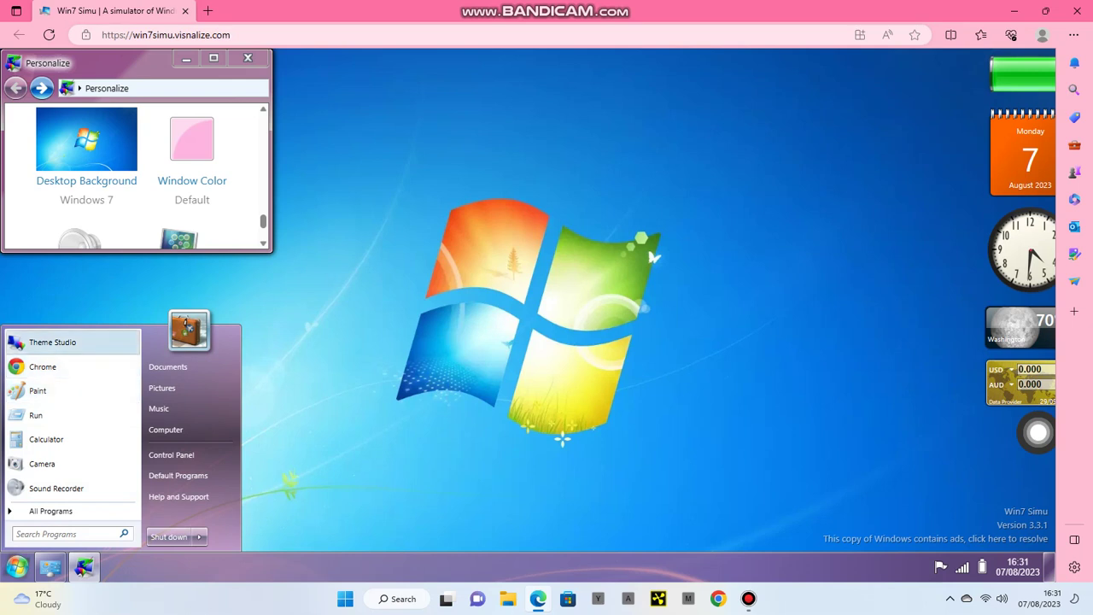
left_click(176, 388)
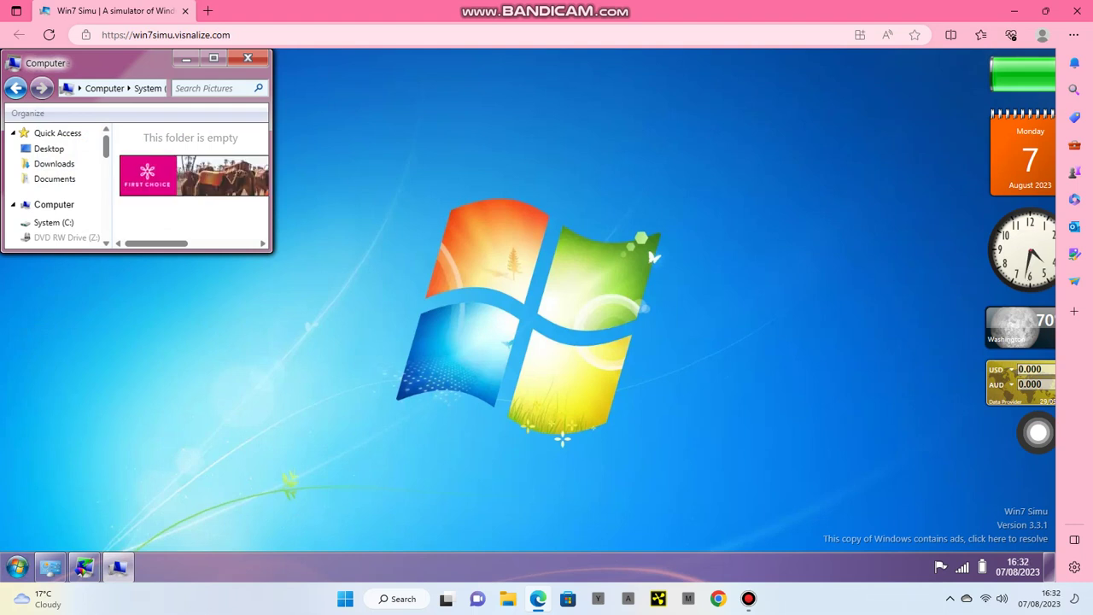
left_click(247, 58)
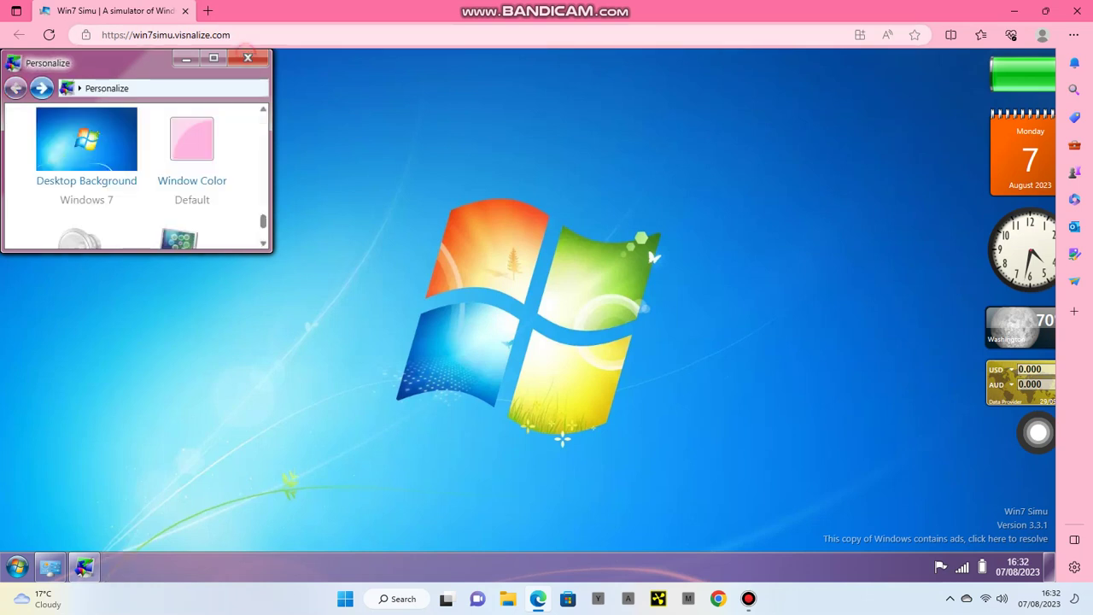
left_click(247, 56)
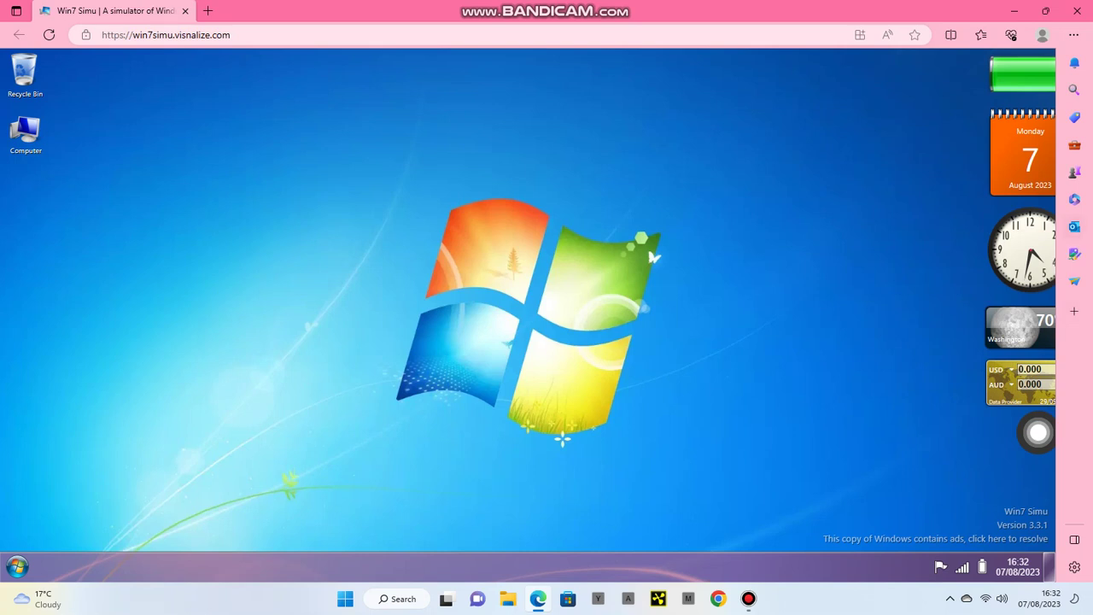
Step: Open Computer from the desktop, look through its drives and storage devices, and close the window
left_click(17, 128)
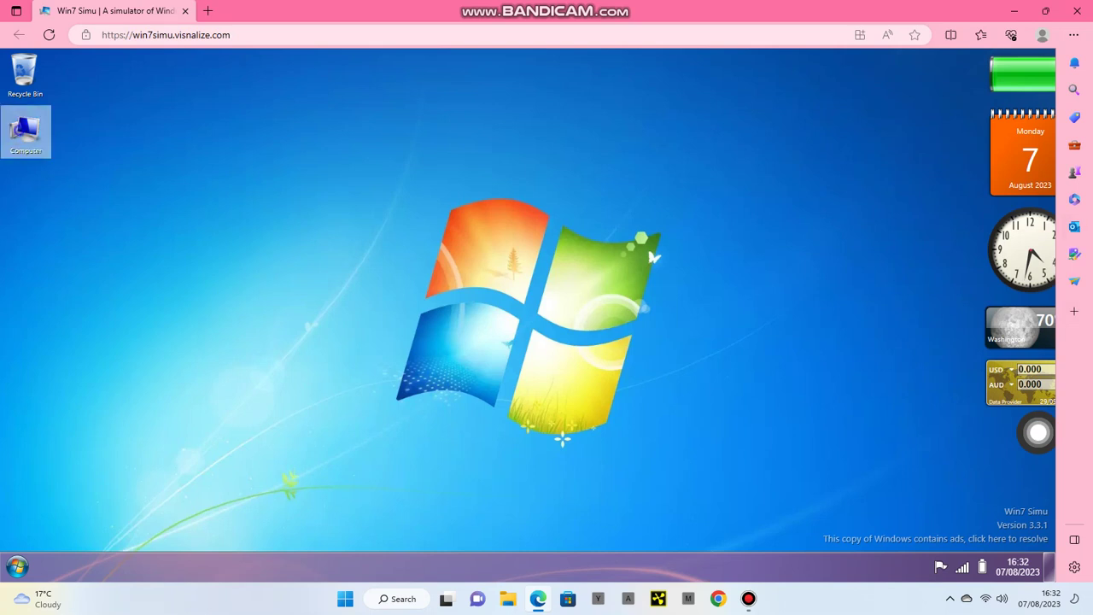
right_click(22, 132)
left_click(55, 141)
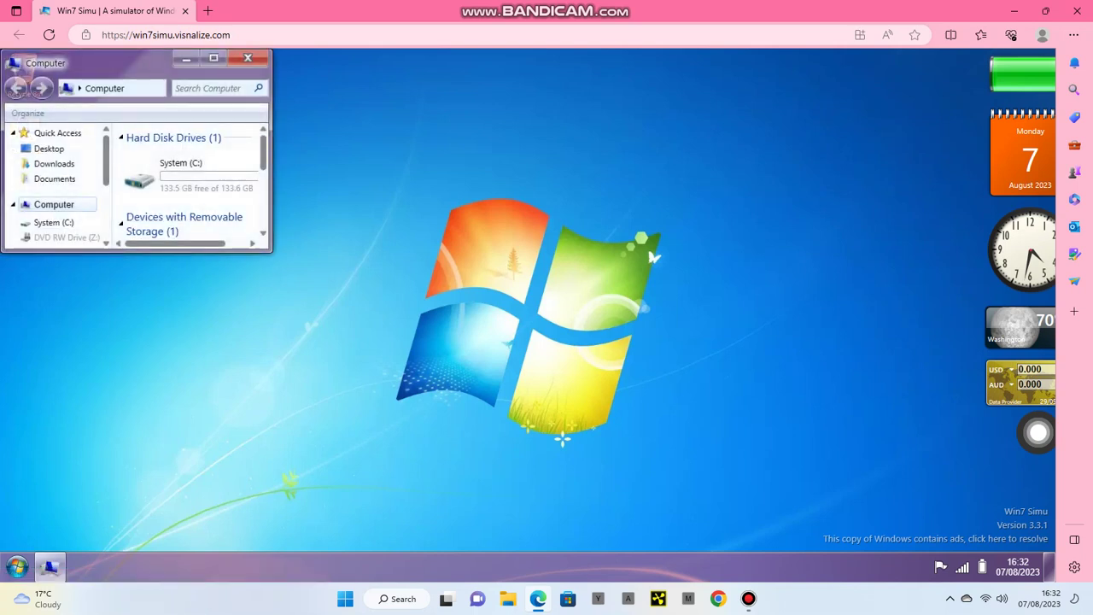
scroll(256, 187, "down", 3)
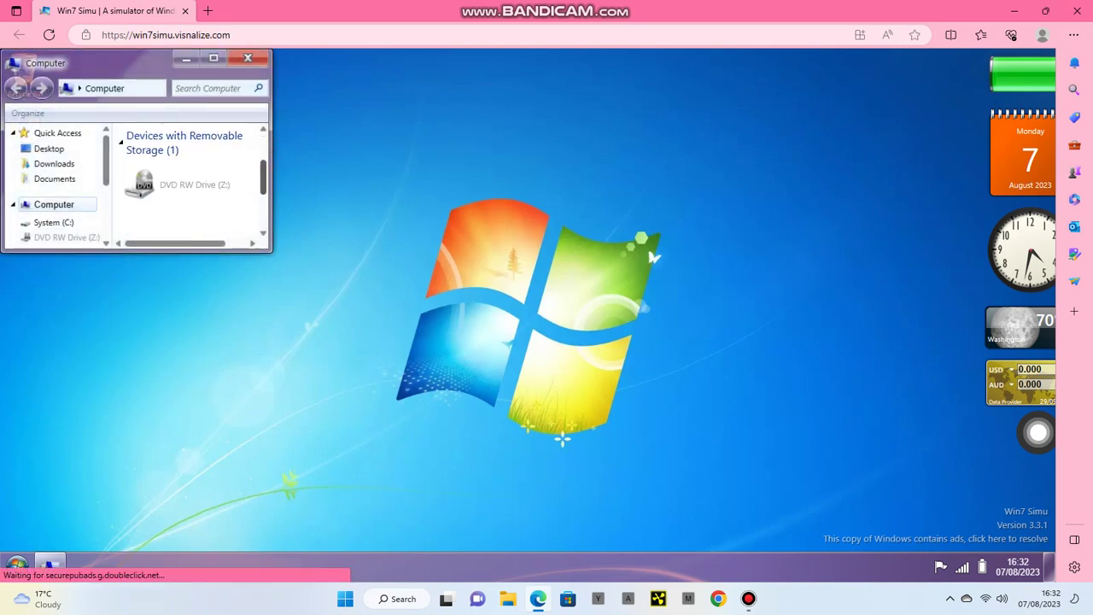
right_click(268, 159)
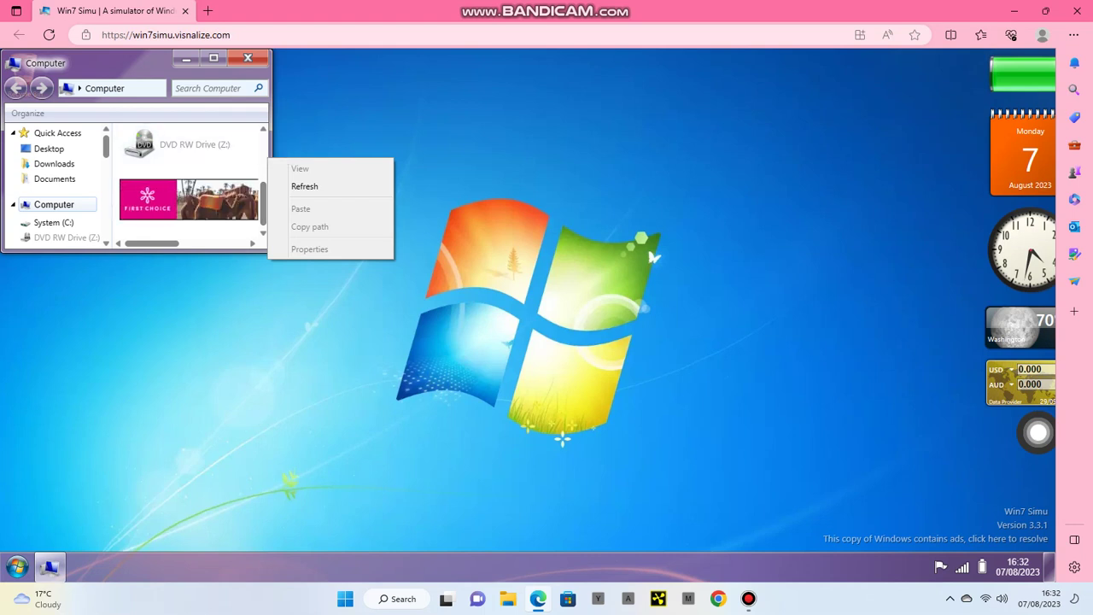
left_click(248, 57)
left_click(247, 57)
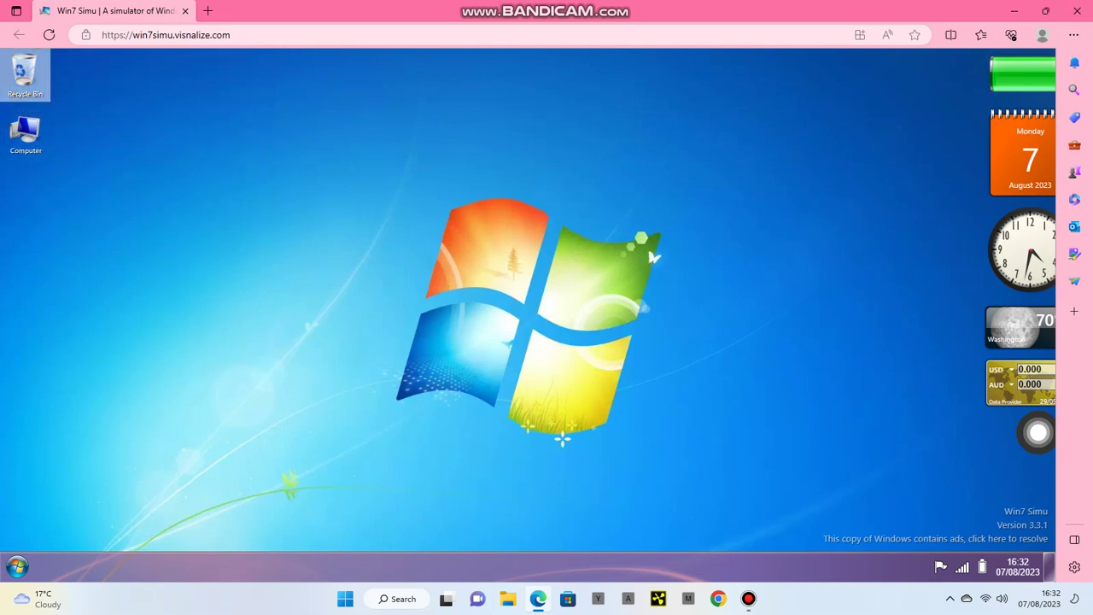
Step: Open the Recycle Bin from the desktop to view its contents, and close it
right_click(22, 70)
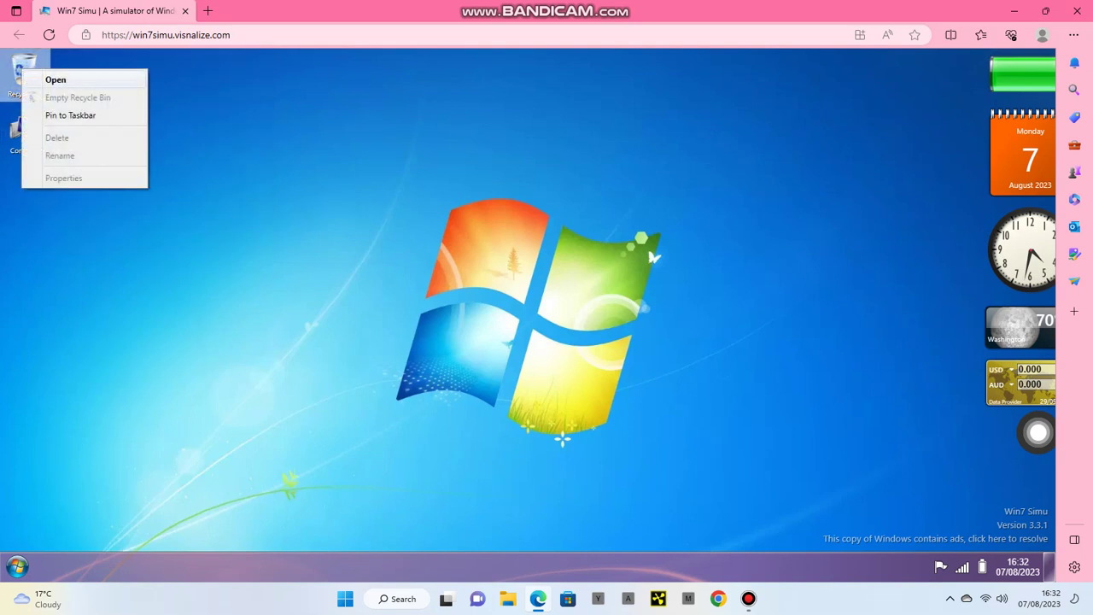
left_click(56, 79)
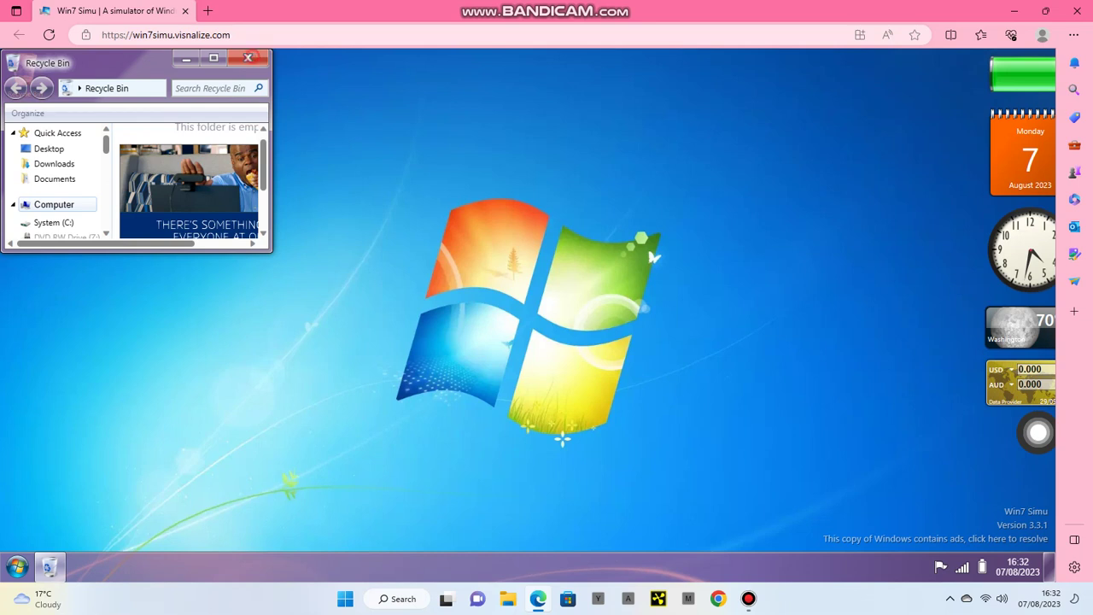
left_click(248, 57)
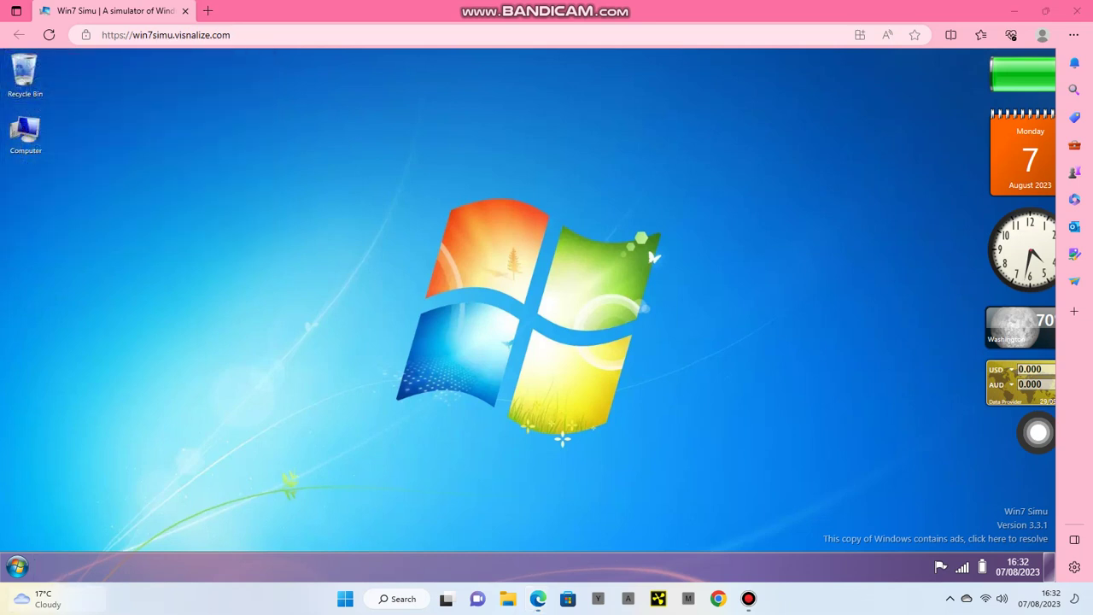
Step: Open Sound Recorder, try to start a recording, and close the program
left_click(17, 565)
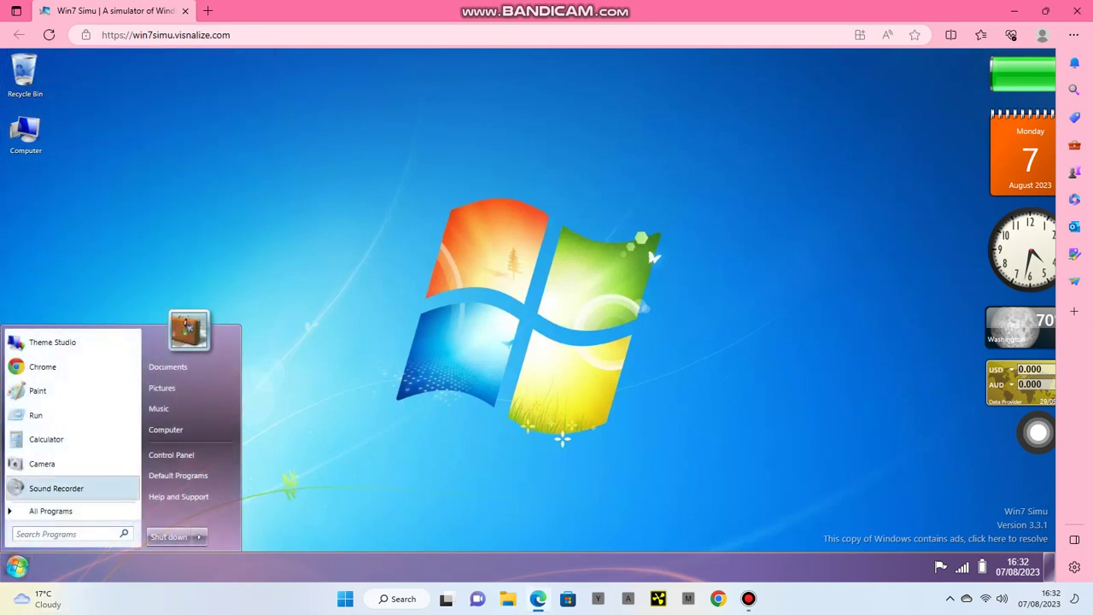
left_click(56, 488)
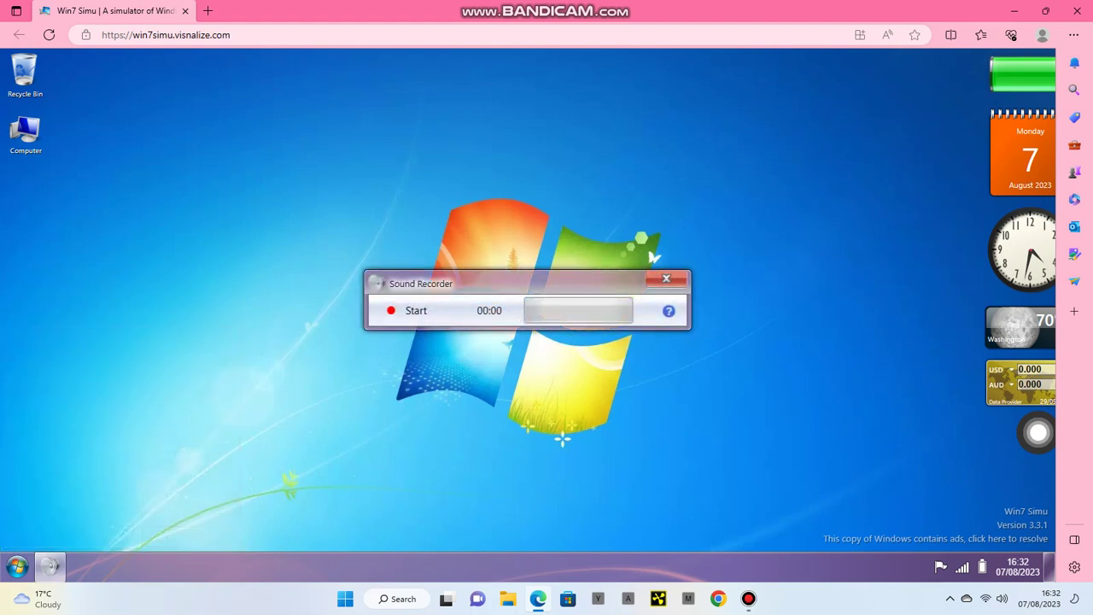
left_click(406, 311)
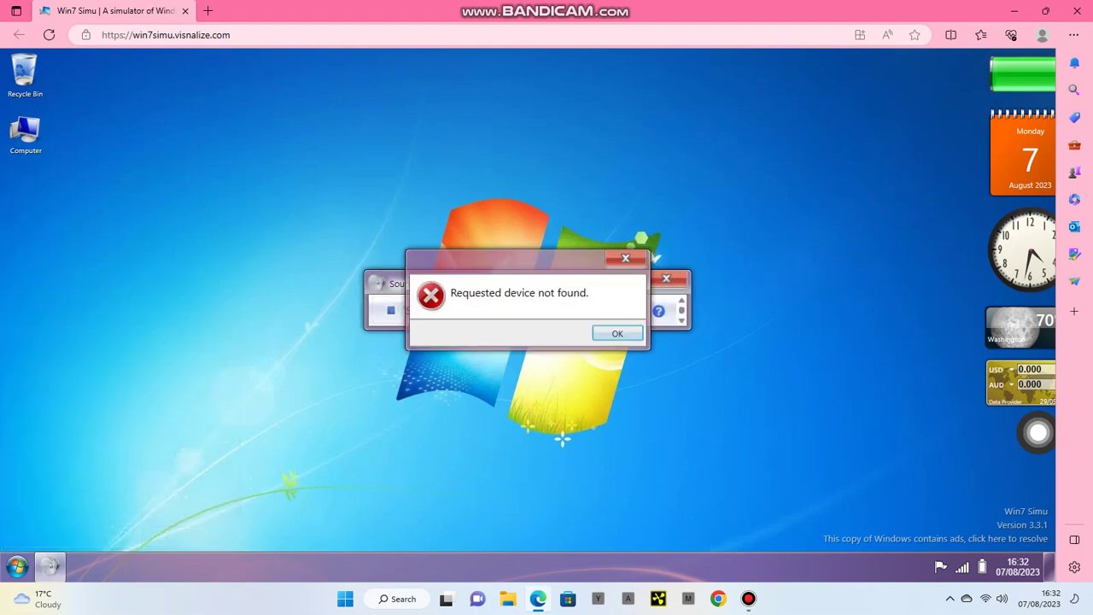
left_click(619, 334)
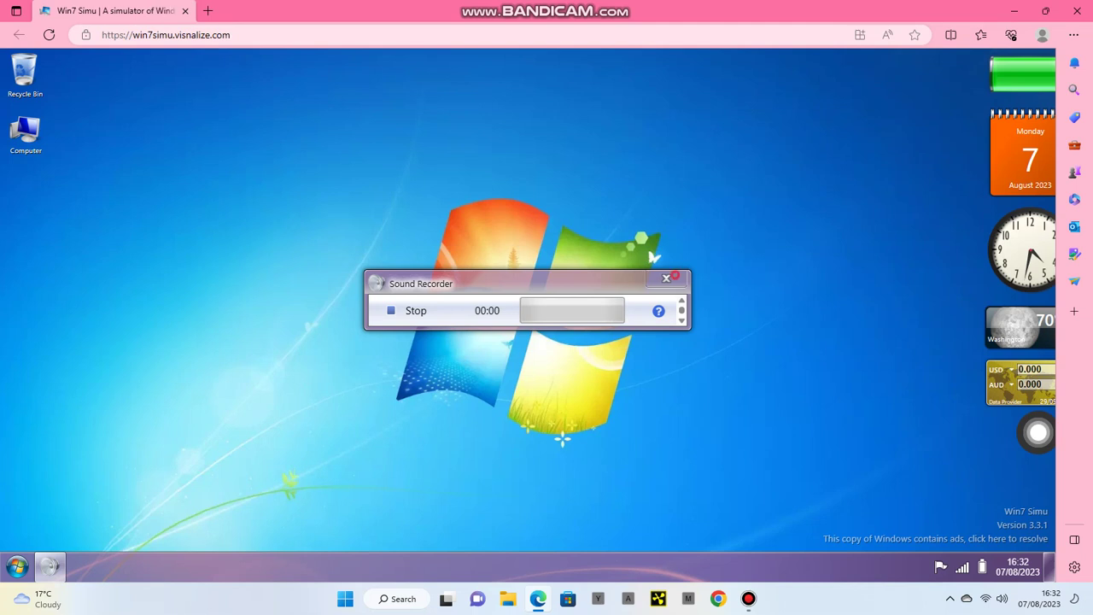
left_click(666, 279)
Step: Try to launch "youtube" from the Run dialog, and close the dialog
left_click(17, 567)
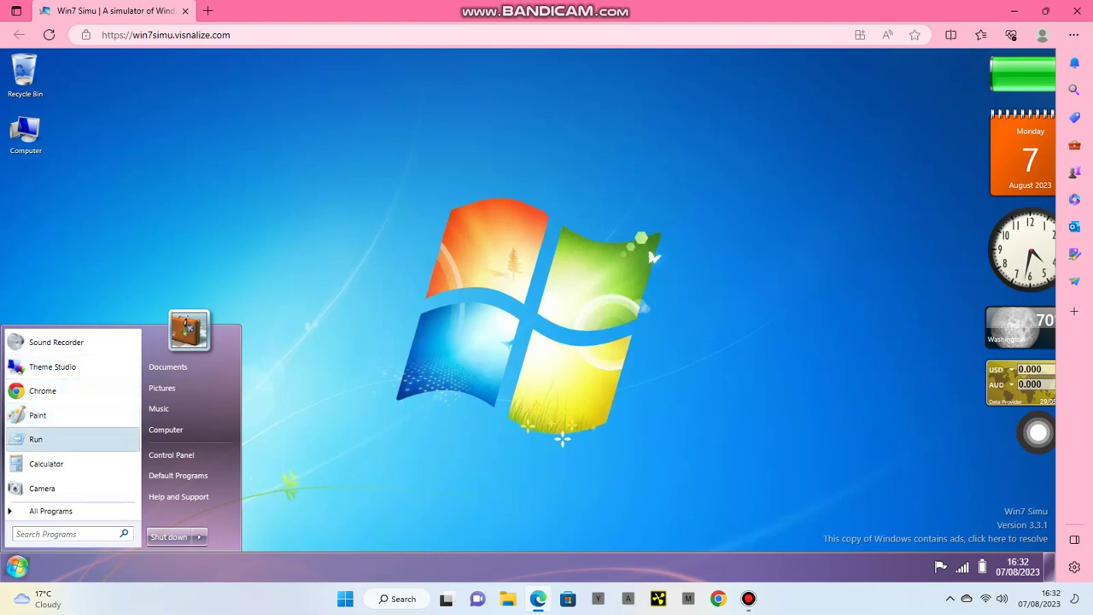
left_click(74, 437)
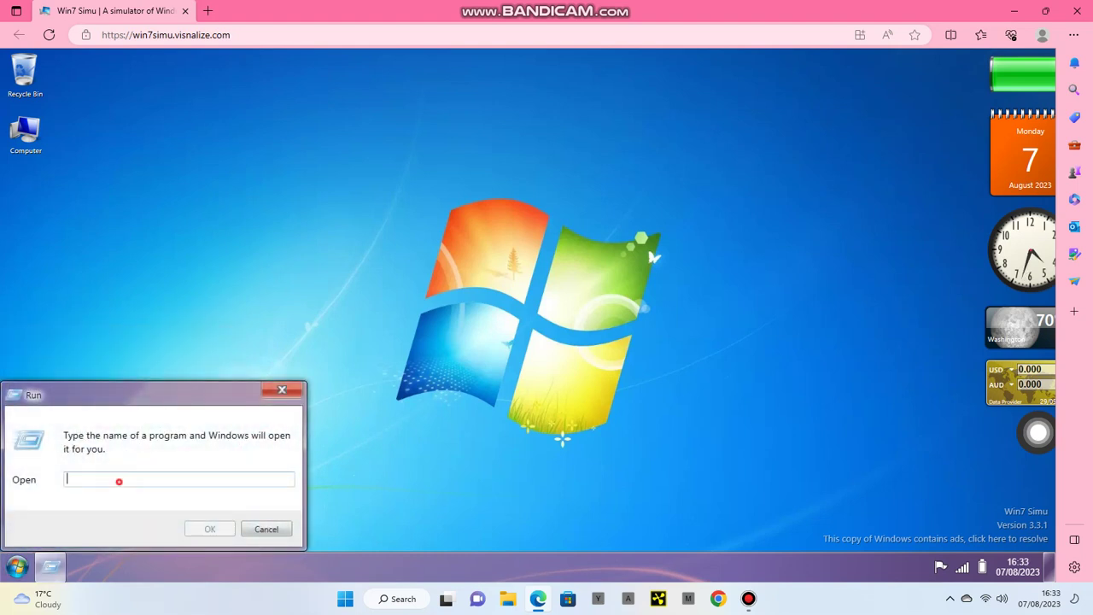
type("youtube")
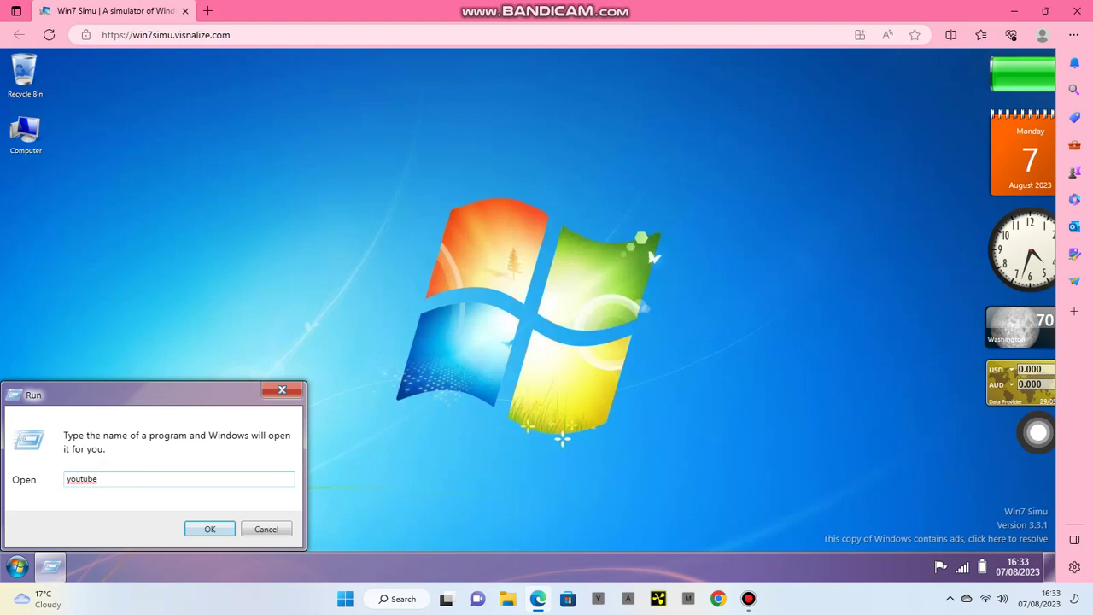
key("Return")
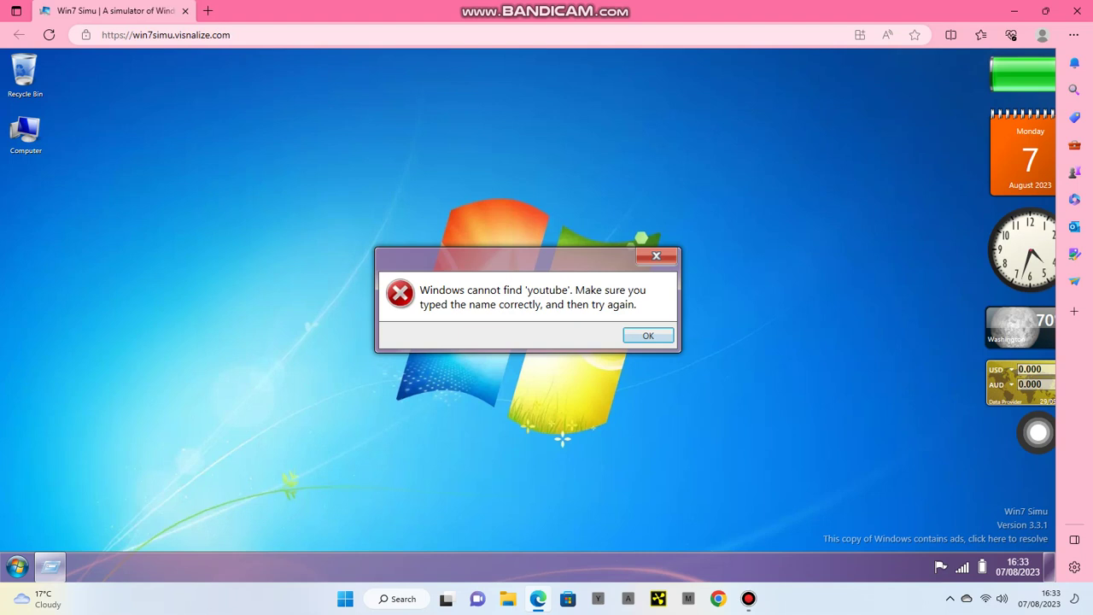
left_click(654, 256)
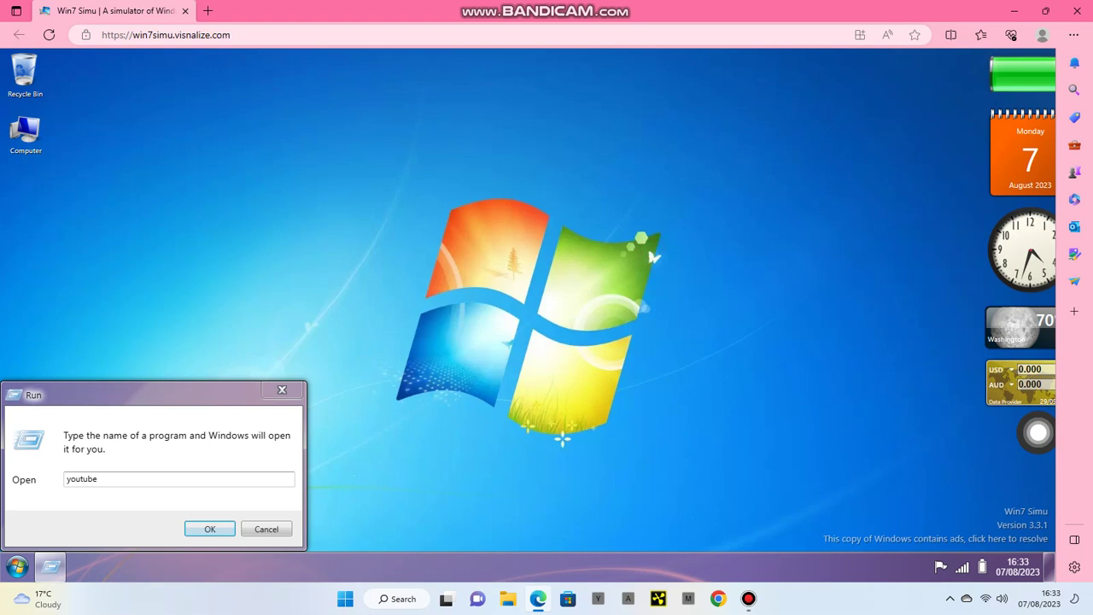
left_click(283, 389)
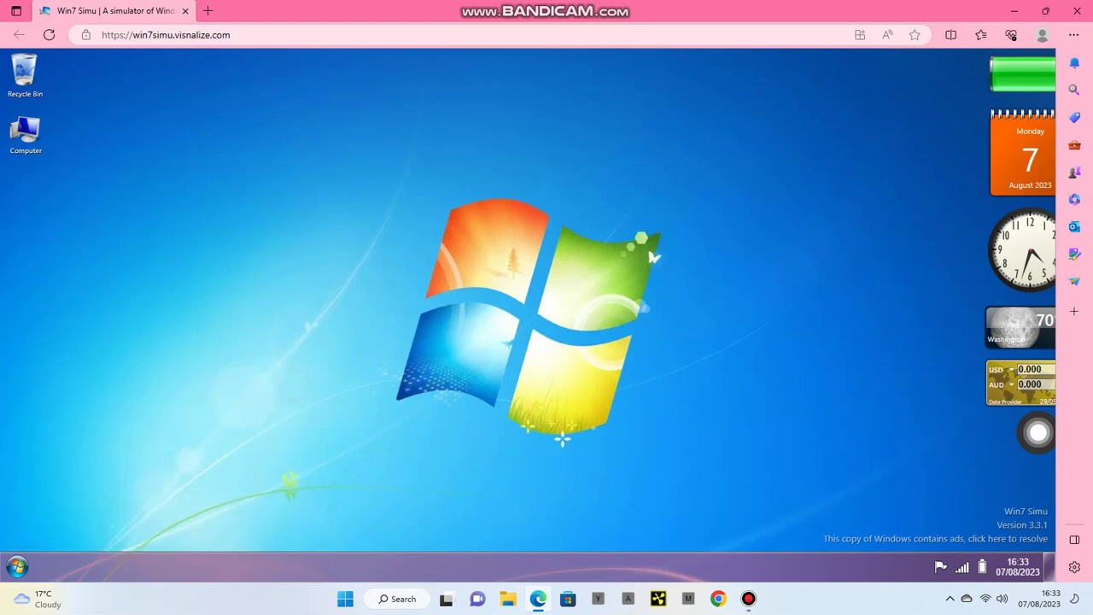
Step: Open Calculator and calculate 6 + 1000
left_click(17, 567)
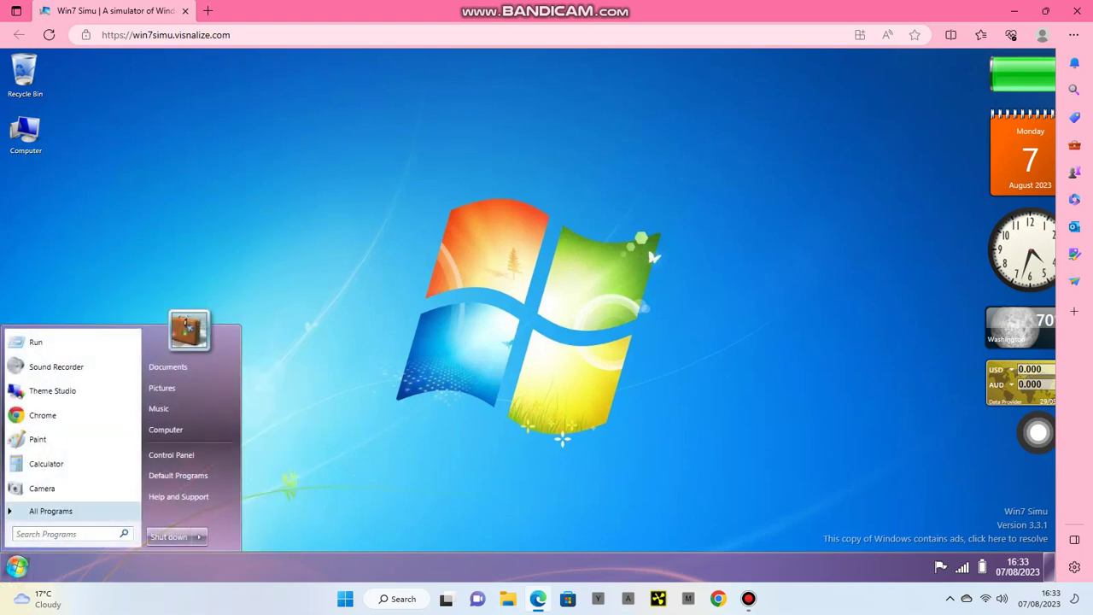
left_click(43, 466)
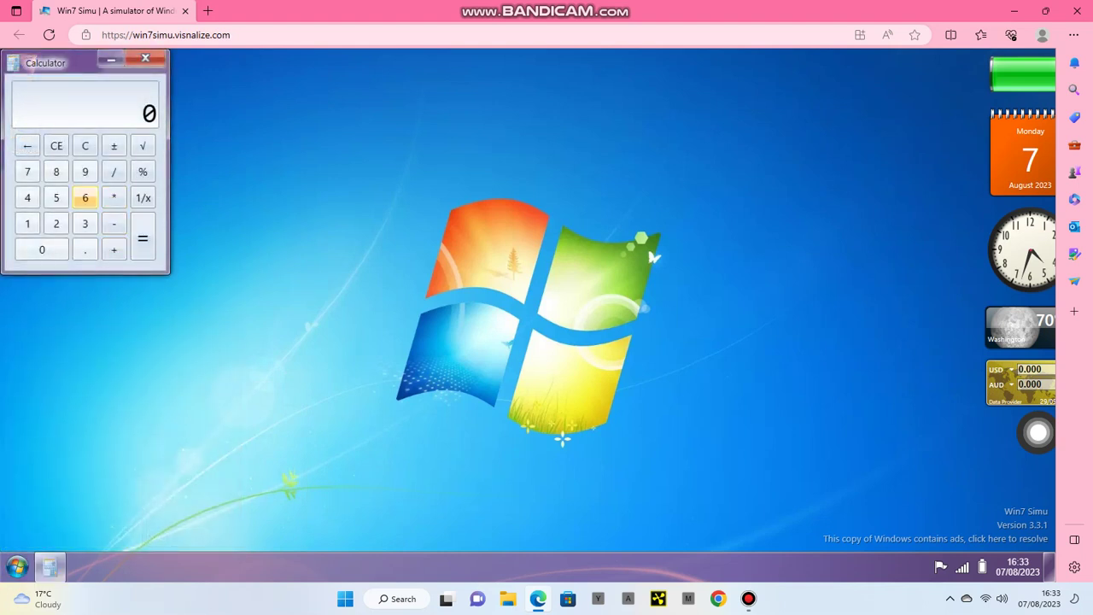
left_click(85, 197)
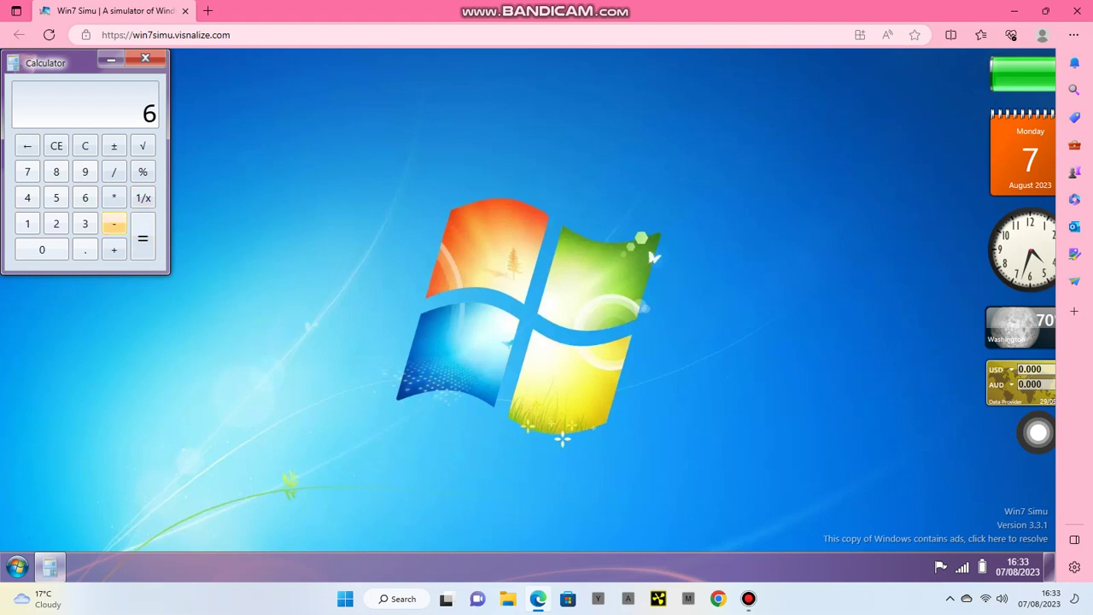
left_click(113, 250)
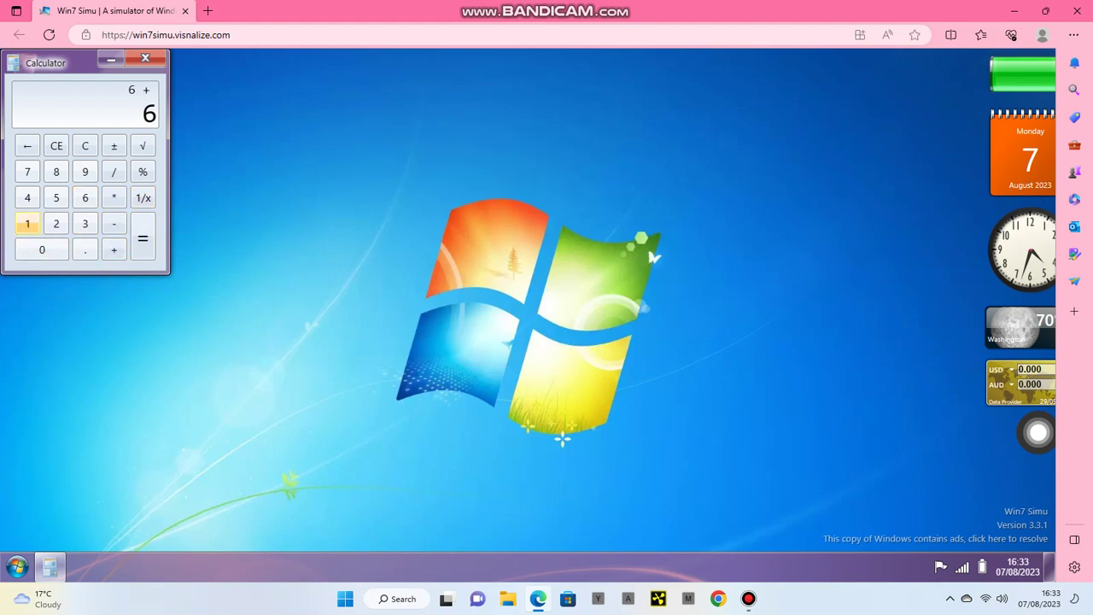
left_click(27, 224)
left_click(50, 250)
left_click(50, 250)
left_click(50, 250)
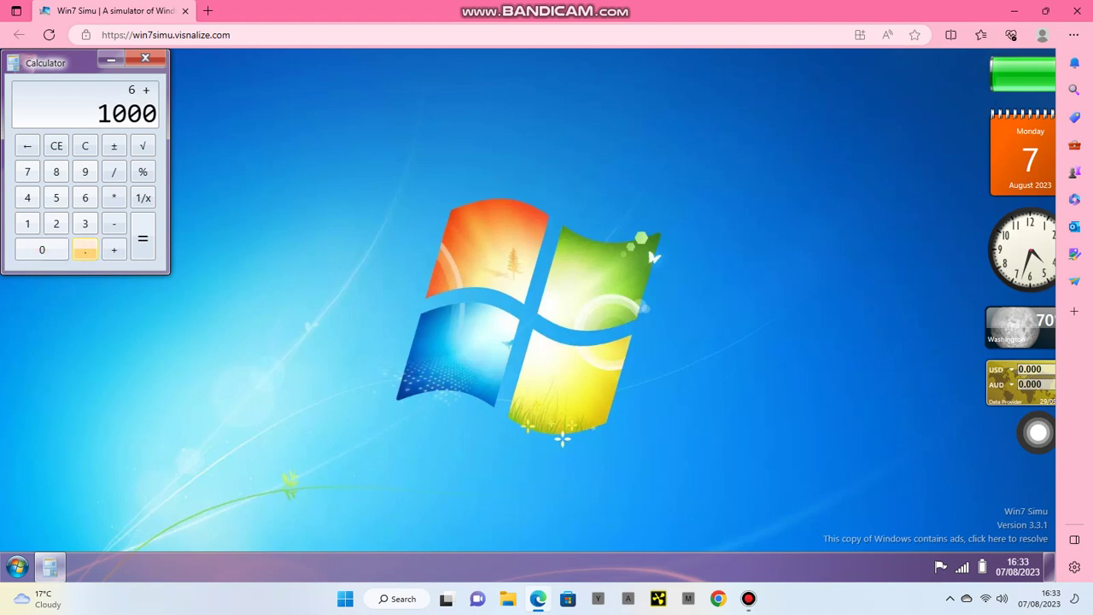
left_click(140, 238)
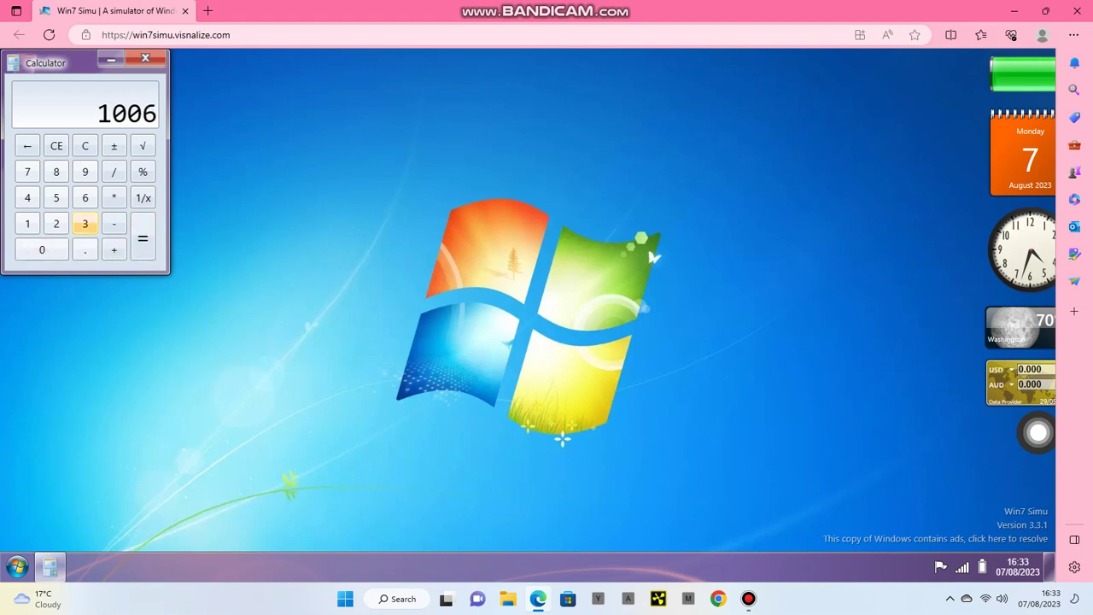
Step: Calculate 1000 + 9000 in Calculator, and close the program
left_click(27, 223)
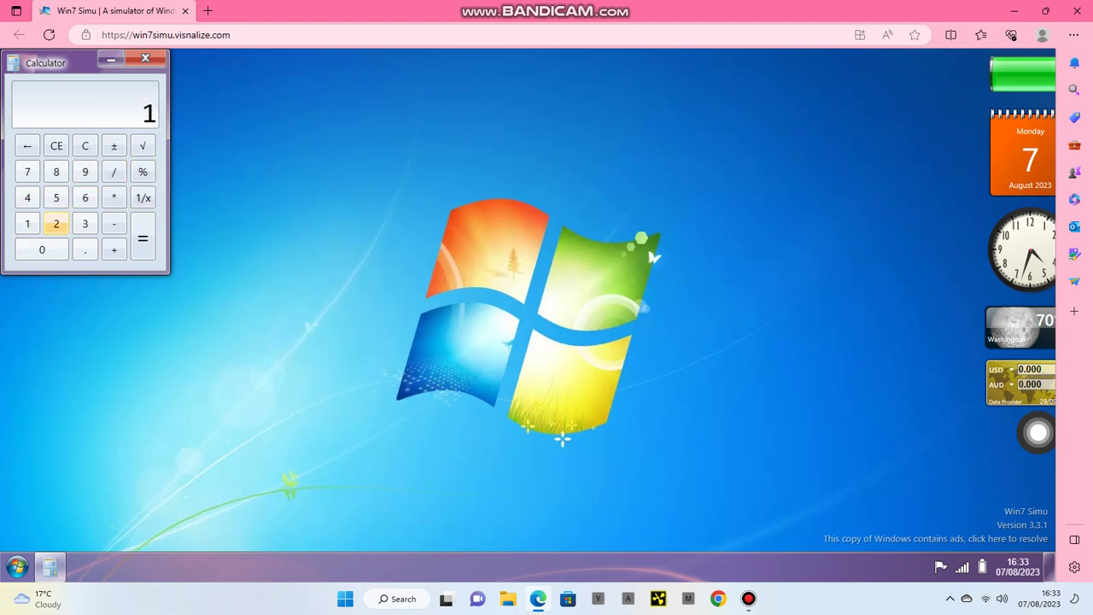
left_click(45, 250)
left_click(47, 250)
left_click(46, 251)
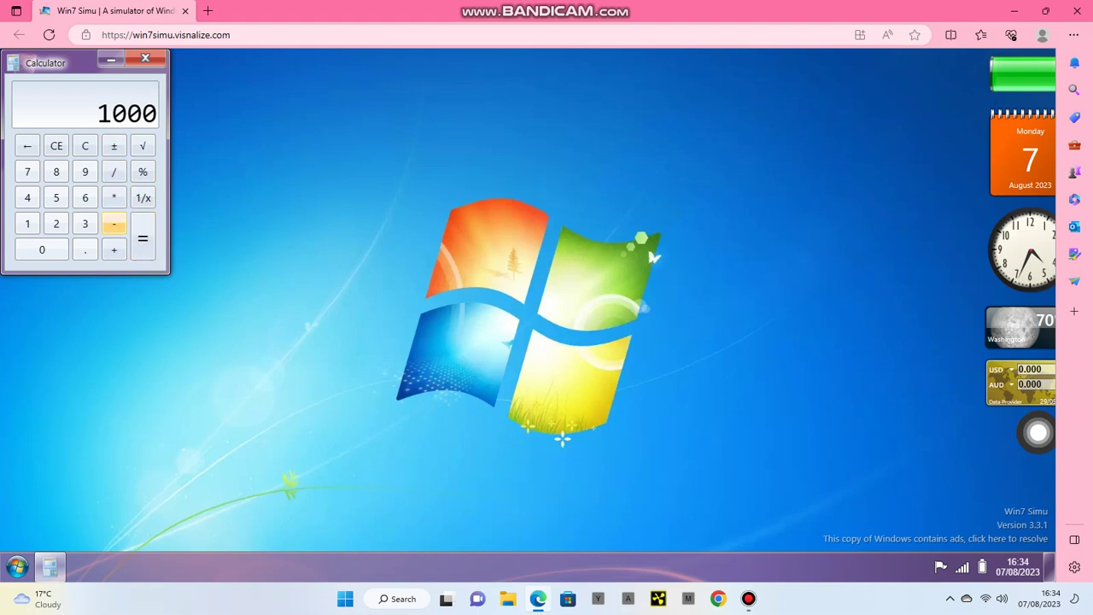
left_click(114, 249)
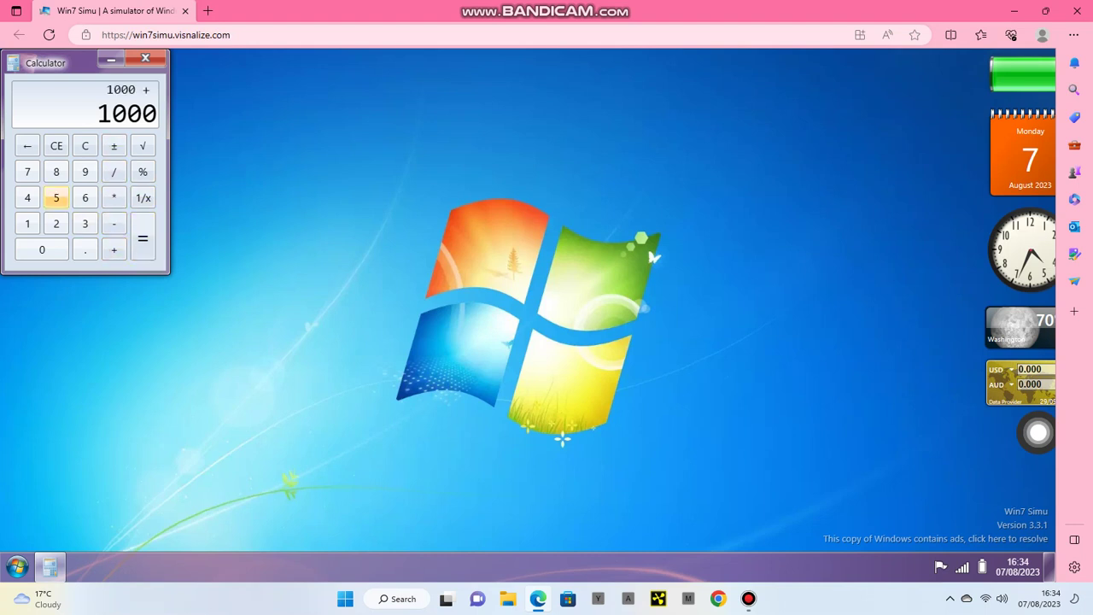
left_click(85, 171)
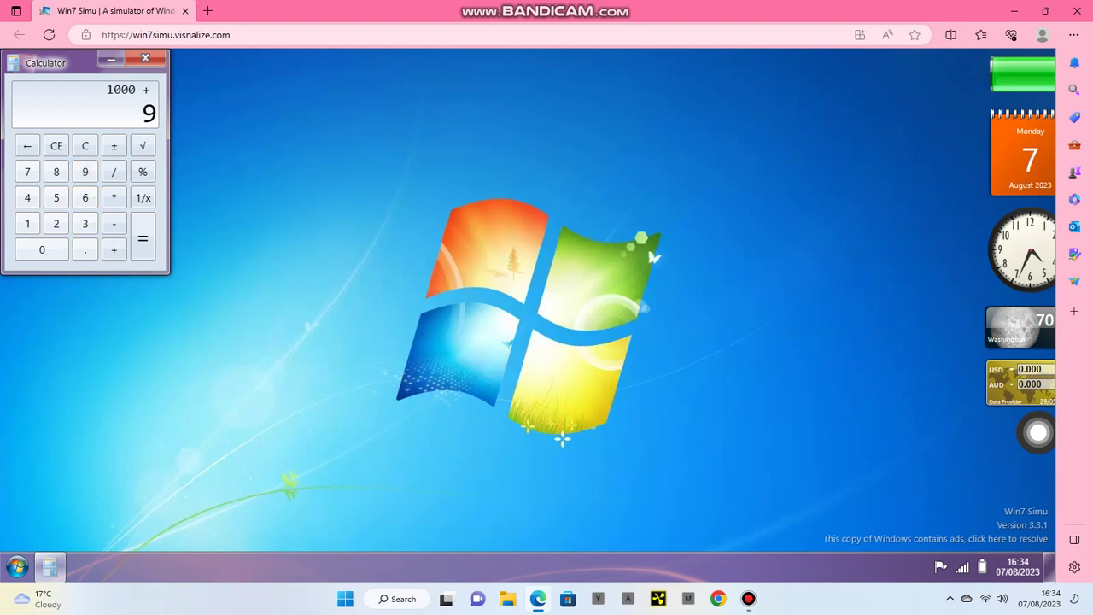
left_click(42, 249)
left_click(42, 249)
left_click(42, 250)
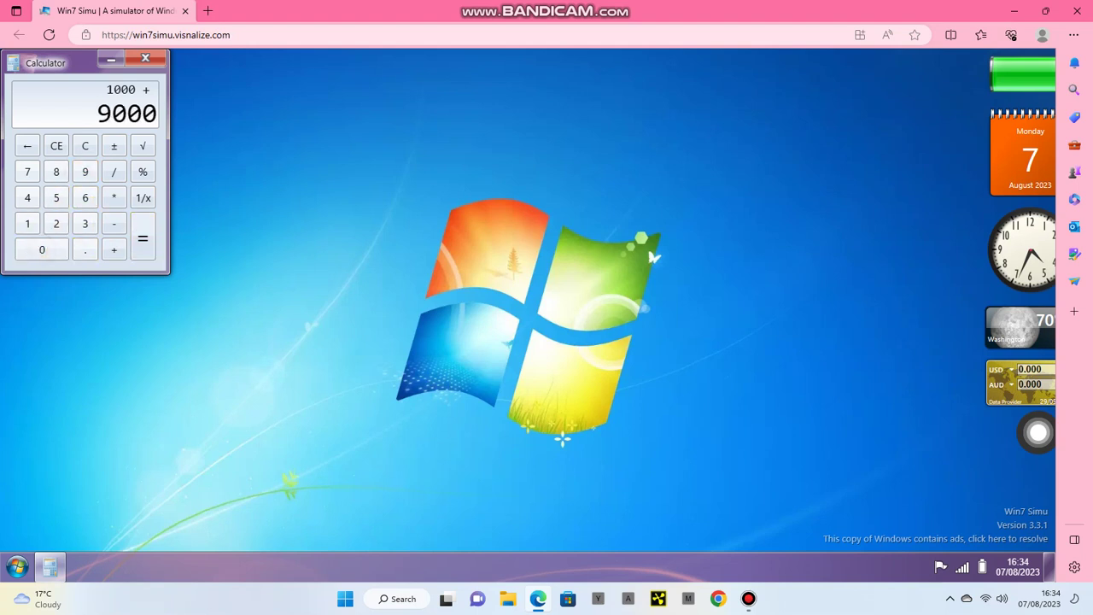
left_click(136, 237)
left_click(146, 58)
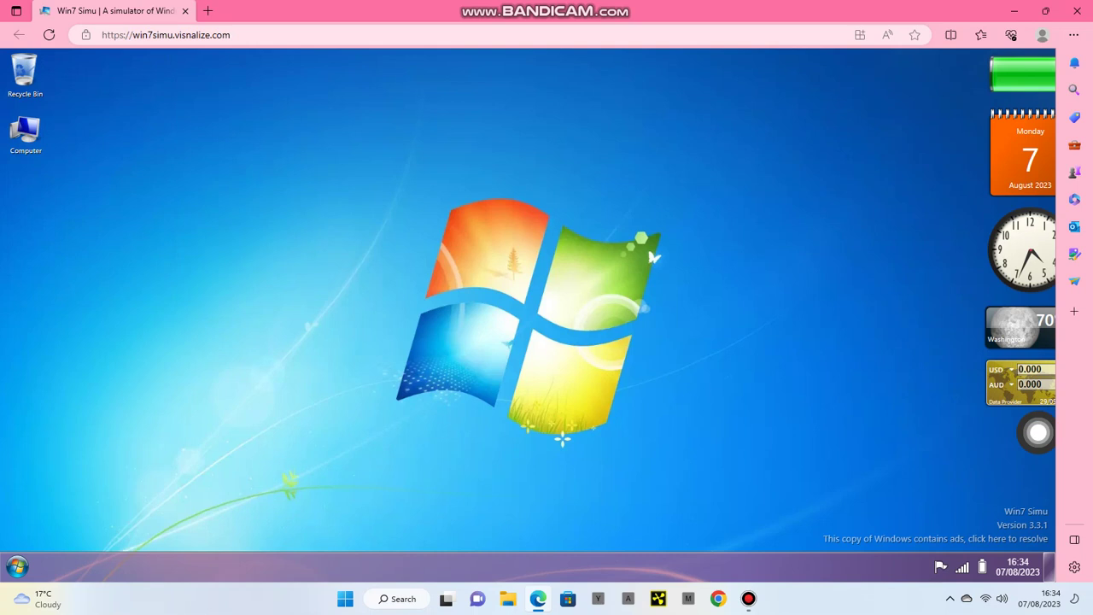
Step: Open Paint in a maximized window and enlarge the blank canvas in width and height to fill the drawing area
left_click(17, 566)
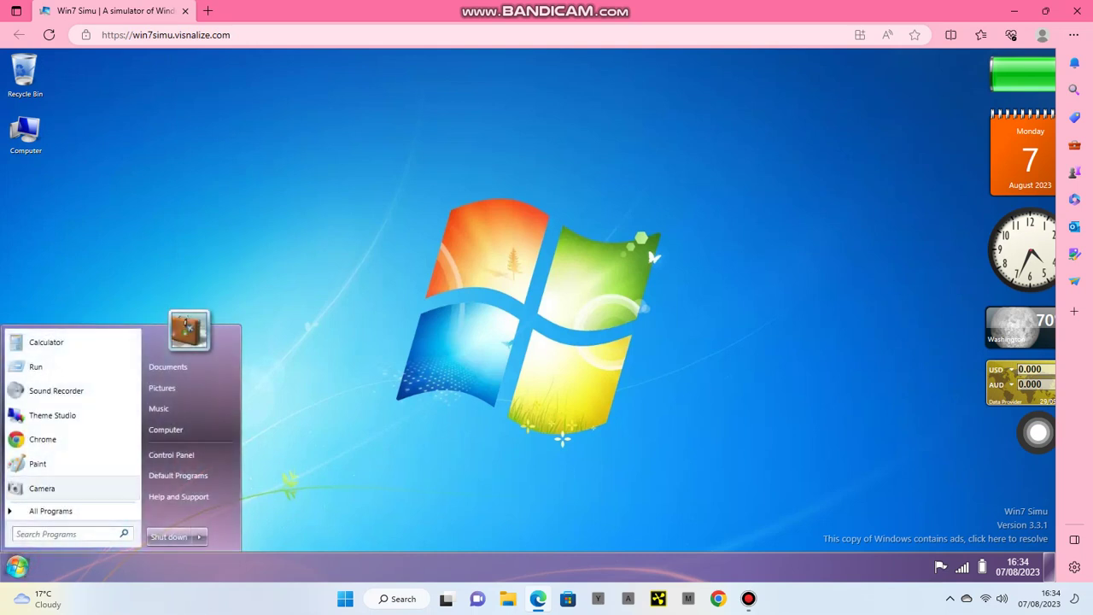
left_click(101, 461)
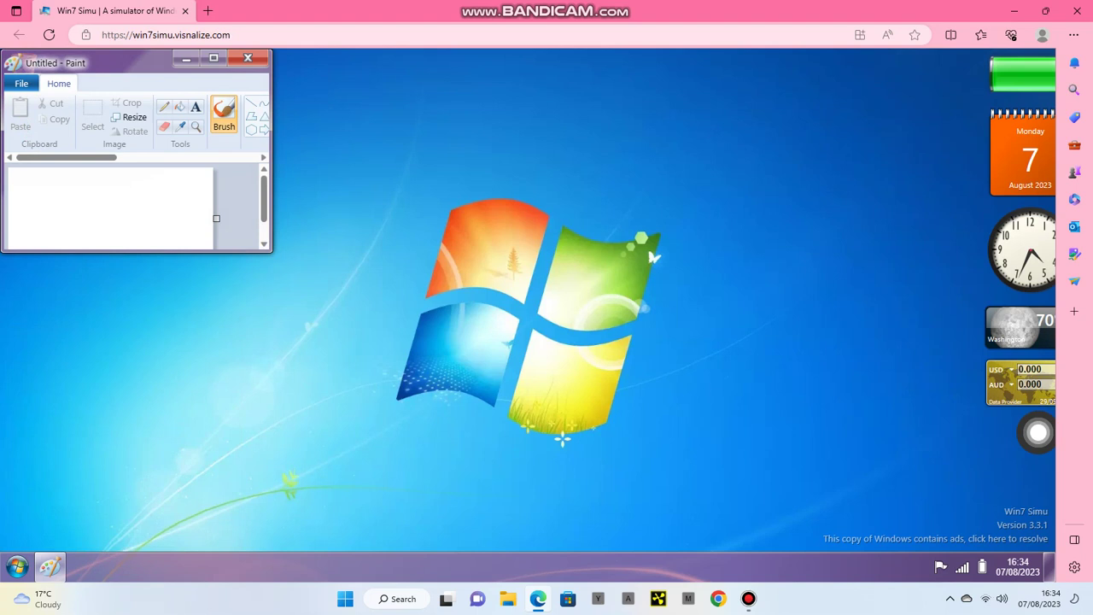
left_click(214, 58)
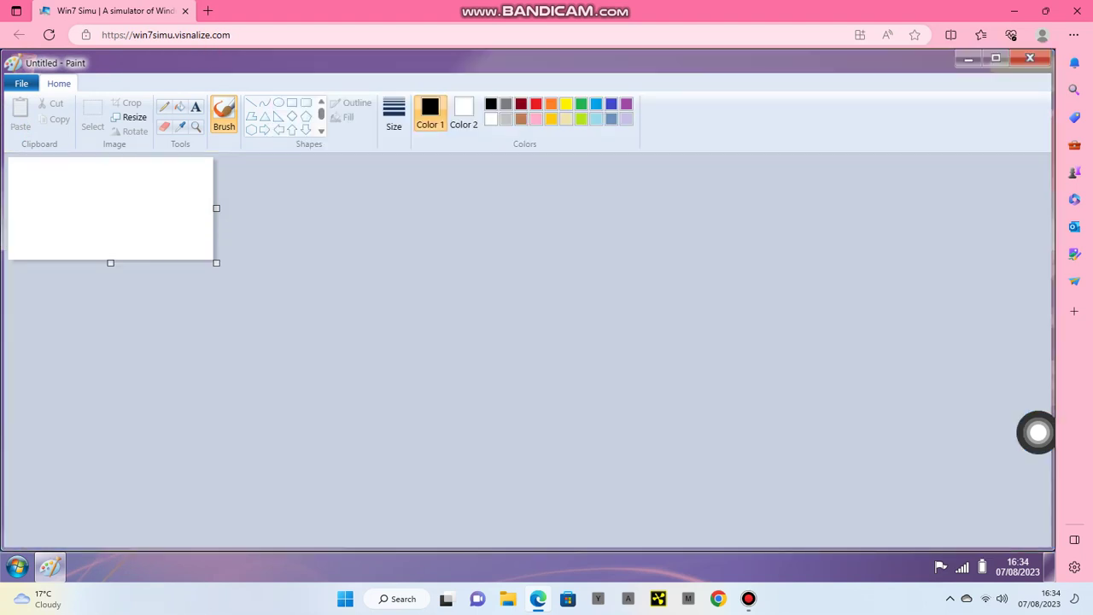
left_click_drag(216, 207, 1078, 208)
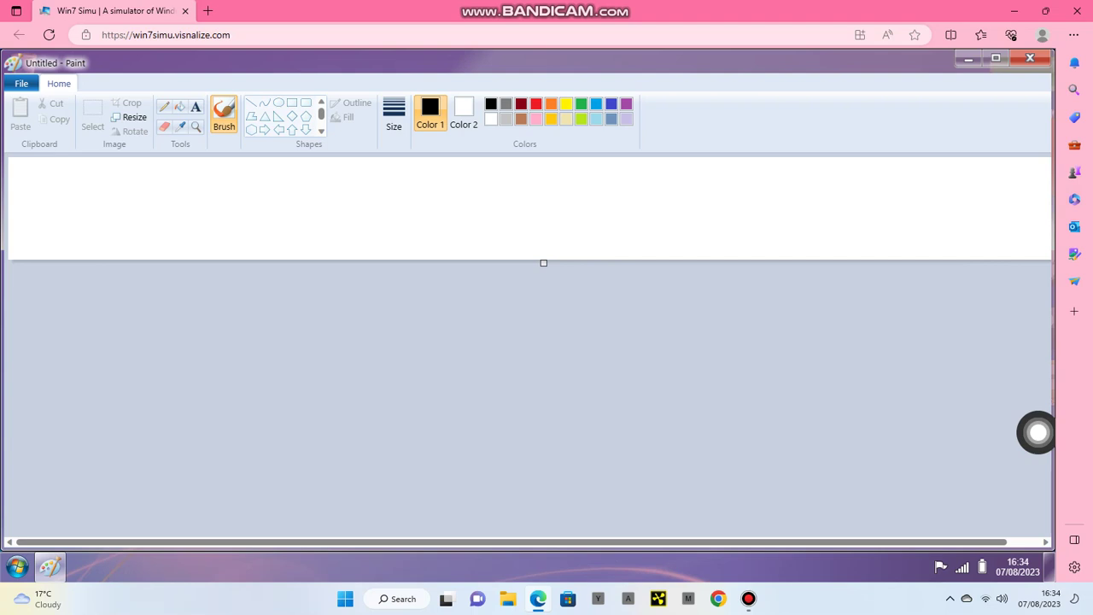
left_click_drag(543, 262, 543, 537)
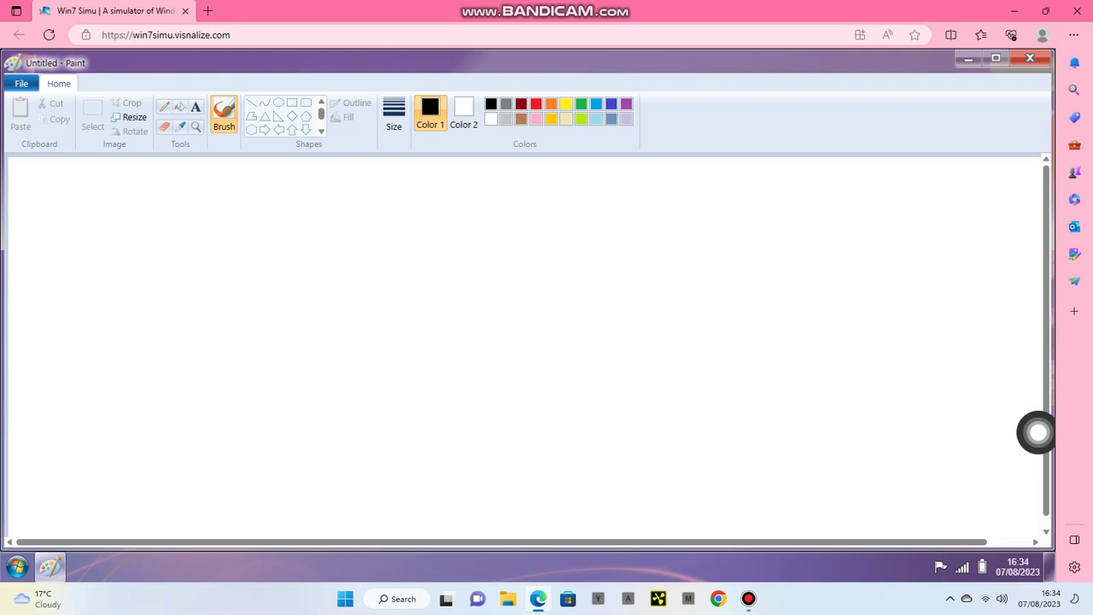
Step: Brush a black smile-shaped curve mid-canvas and small freehand letters to the left of it, and close Paint
mouse_move(439, 357)
left_mouse_down()
mouse_move(468, 385)
mouse_move(600, 331)
left_mouse_up()
left_click_drag(79, 380, 78, 362)
left_click(80, 380)
left_click_drag(95, 373, 172, 357)
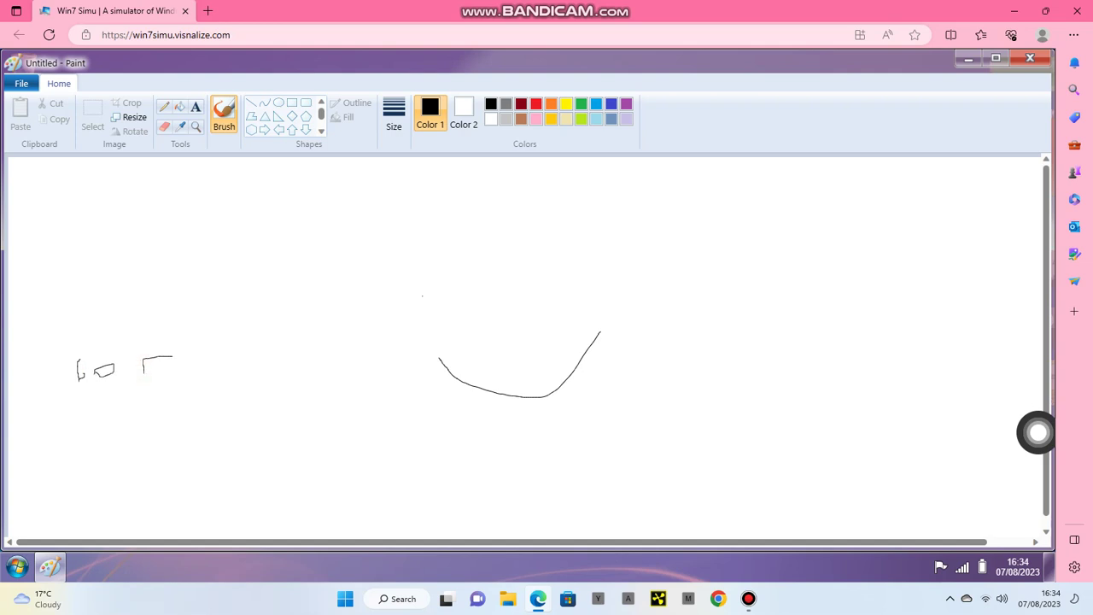
mouse_move(217, 354)
left_mouse_down()
mouse_move(217, 381)
mouse_move(265, 353)
left_mouse_up()
left_click_drag(171, 356, 221, 365)
left_click(1030, 57)
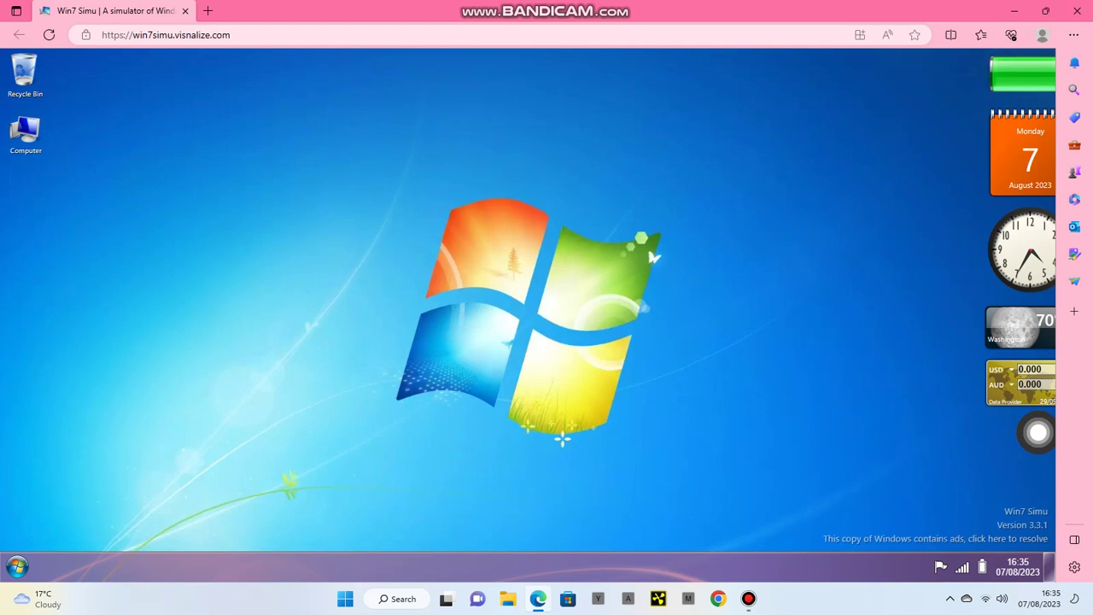
Step: Show the full list of the simulator's programs
left_click(17, 566)
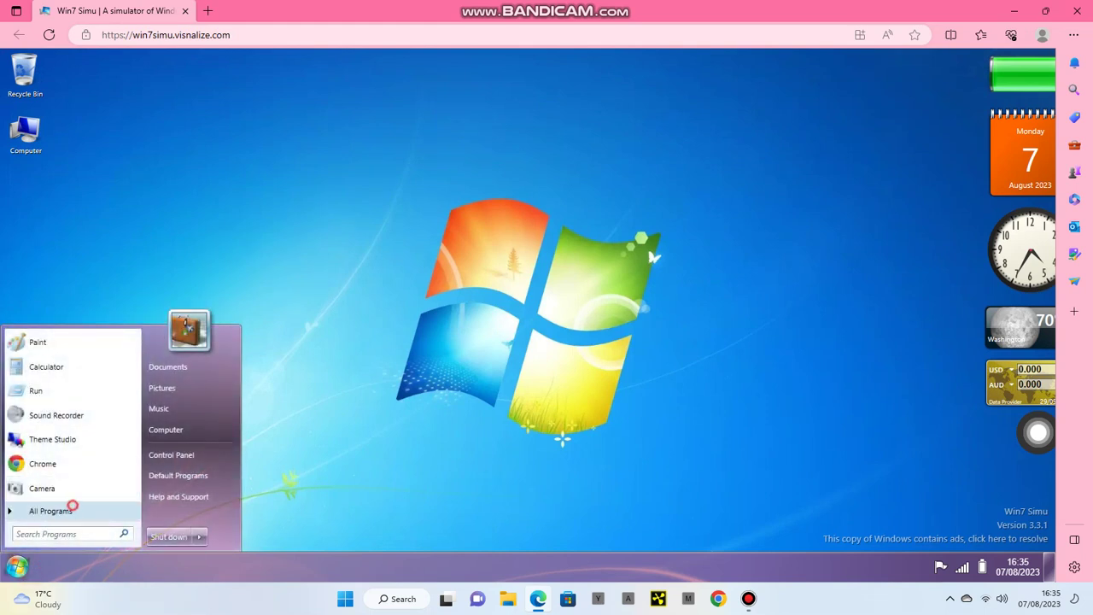
left_click(71, 506)
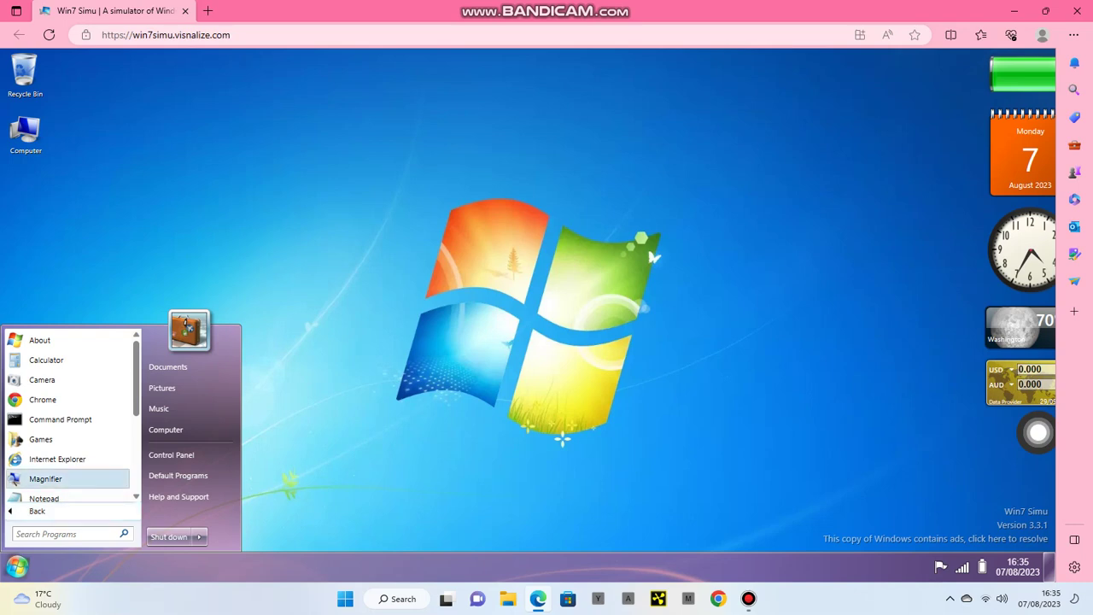